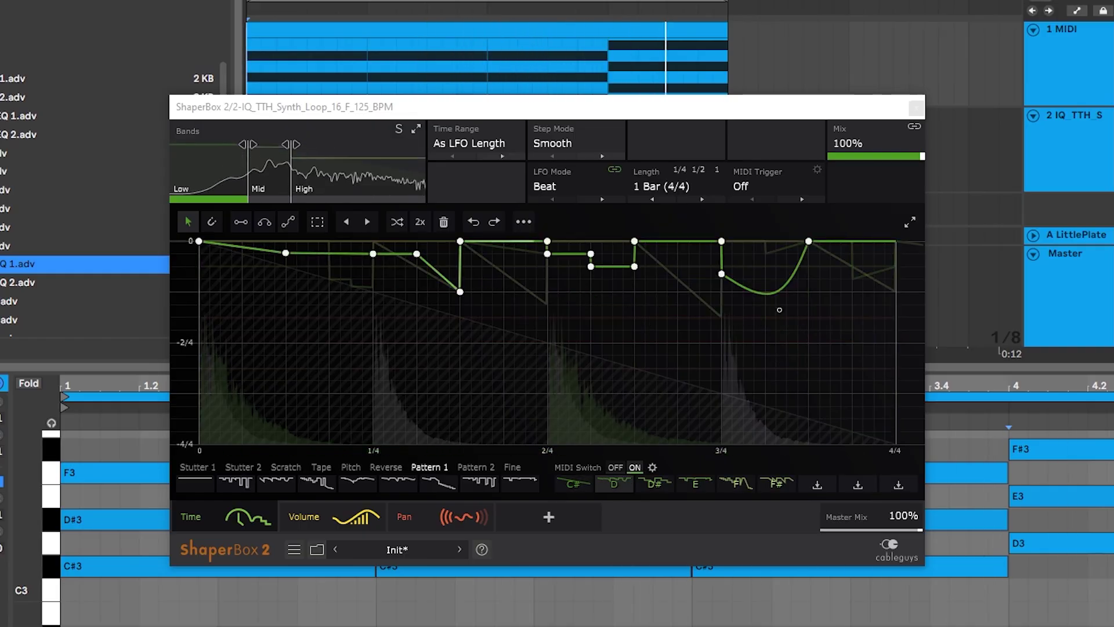
Stop playback, move the ShaperBox window lower, and show the 2 IQ_TTH_S track's devices
key(space)
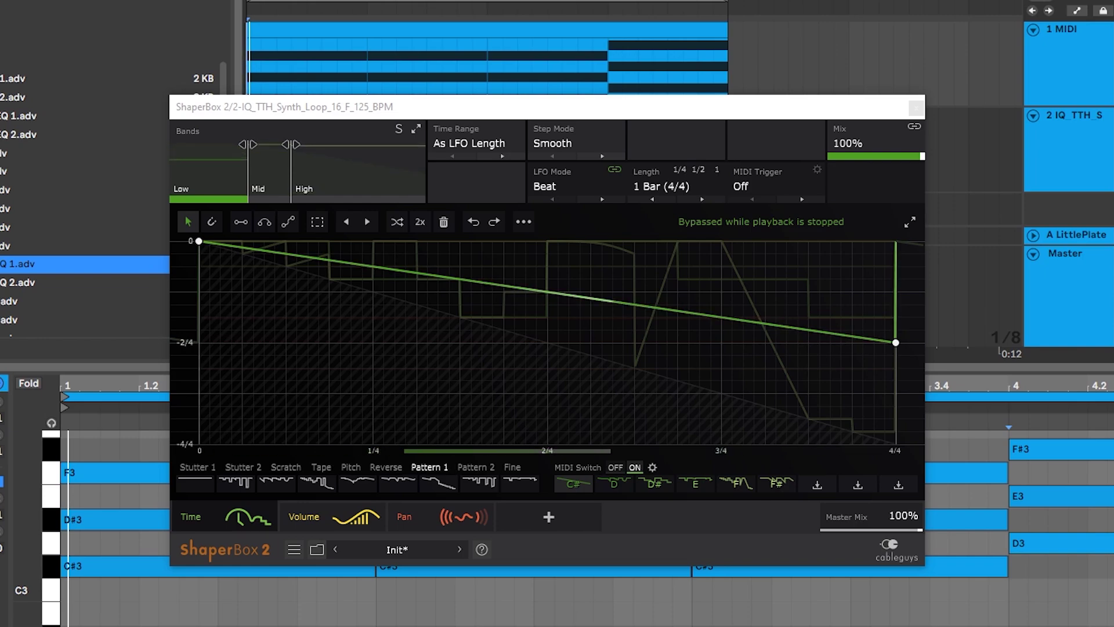
drag(627, 104, 743, 227)
click(1063, 161)
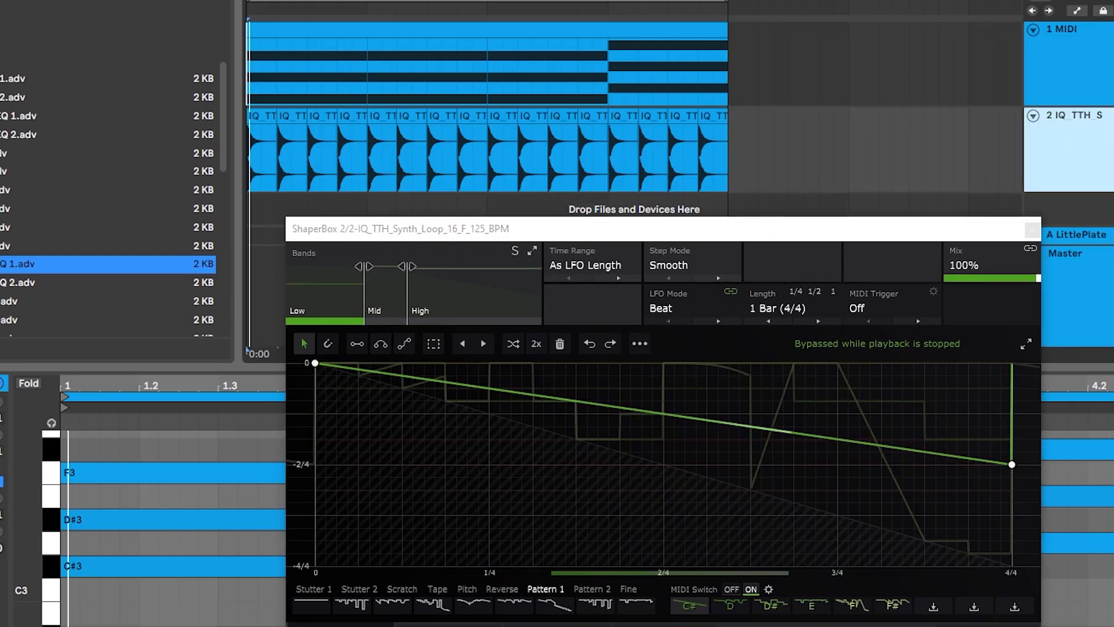
key(Return)
Play the synth loop to hear the three-band MIDI-switched time pattern
key(space)
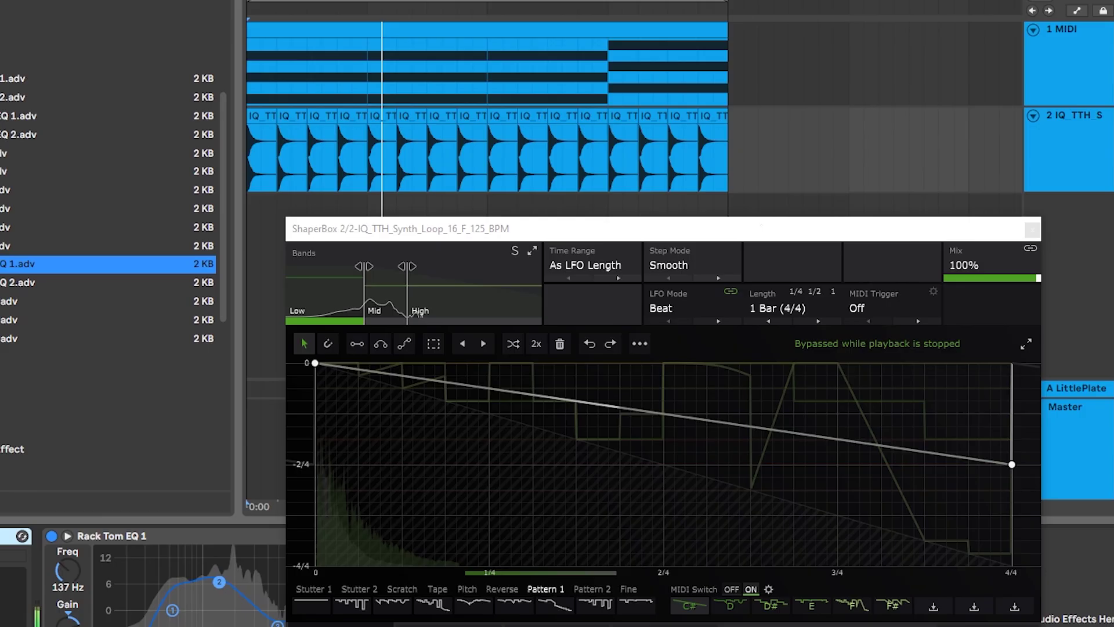
key(space)
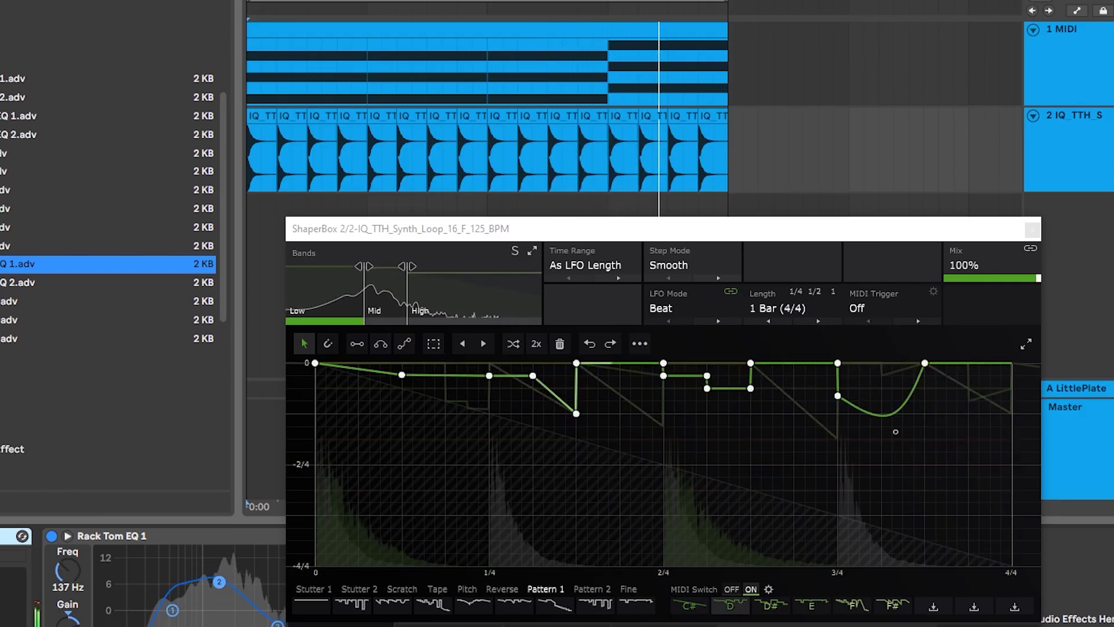
key(space)
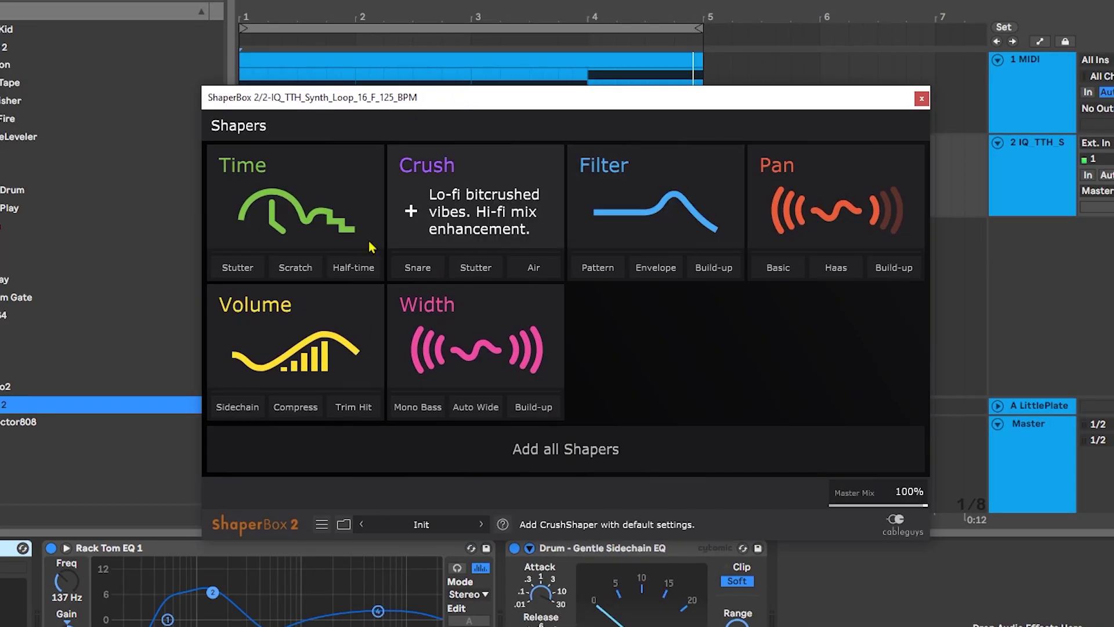
Add a Time shaper and raise the low split to carve out a Low band
click(262, 218)
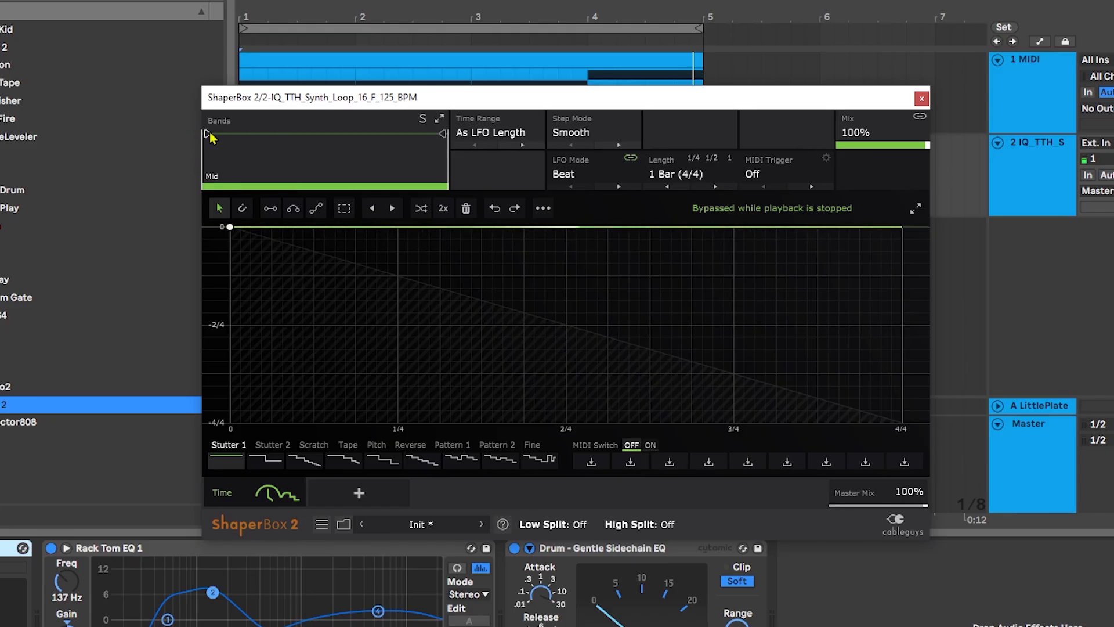
drag(208, 134, 269, 134)
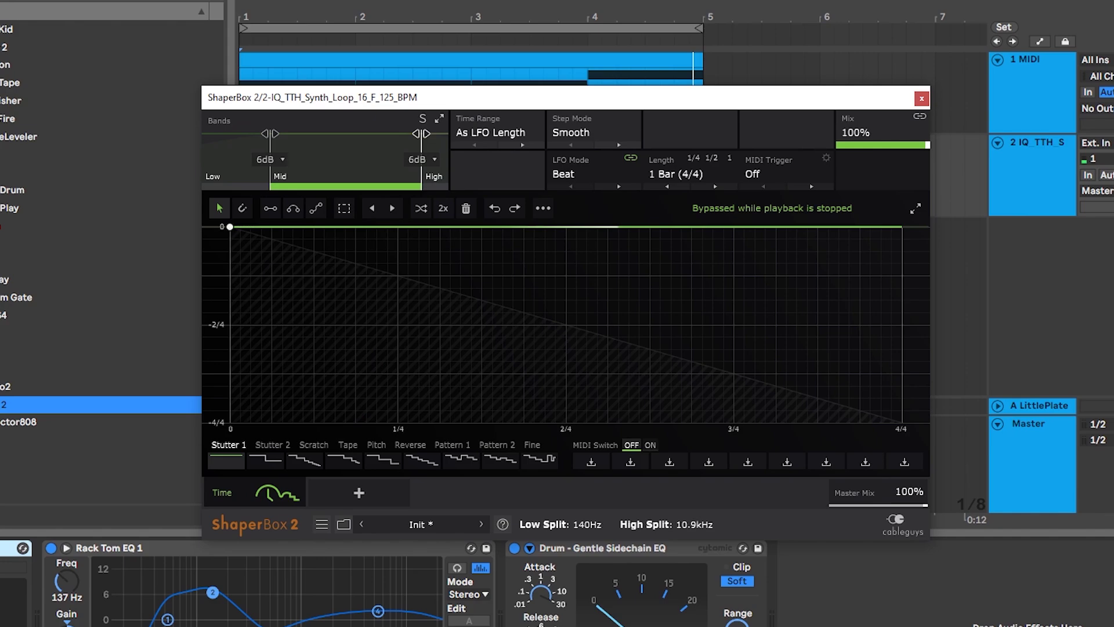
In the enlarged spectrum, set the band crossovers to about 162 Hz and 553 Hz
click(440, 119)
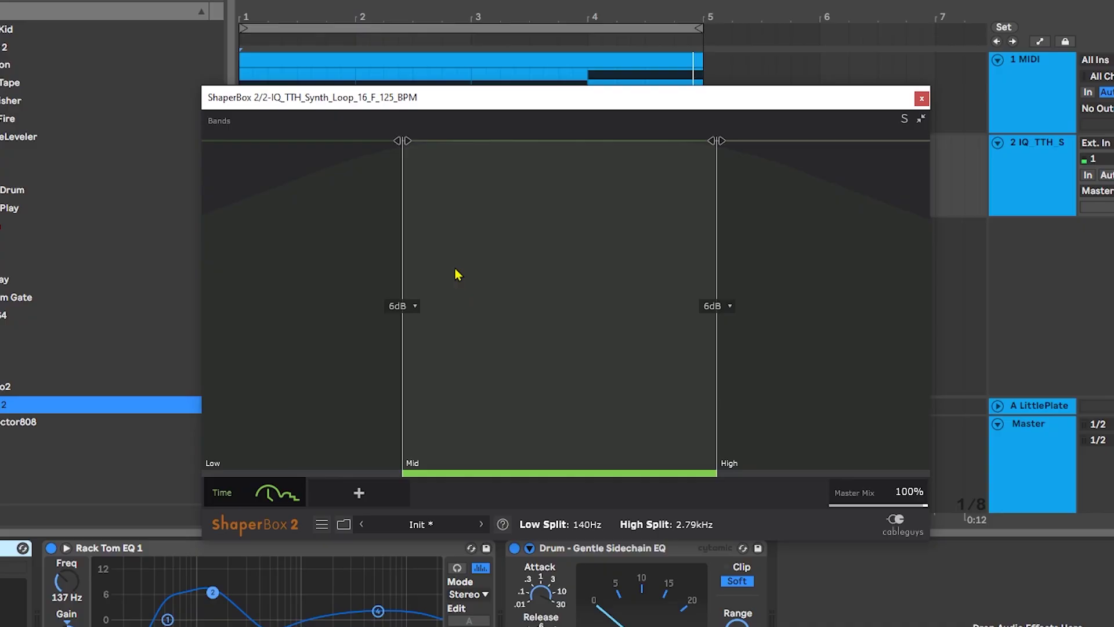
key(space)
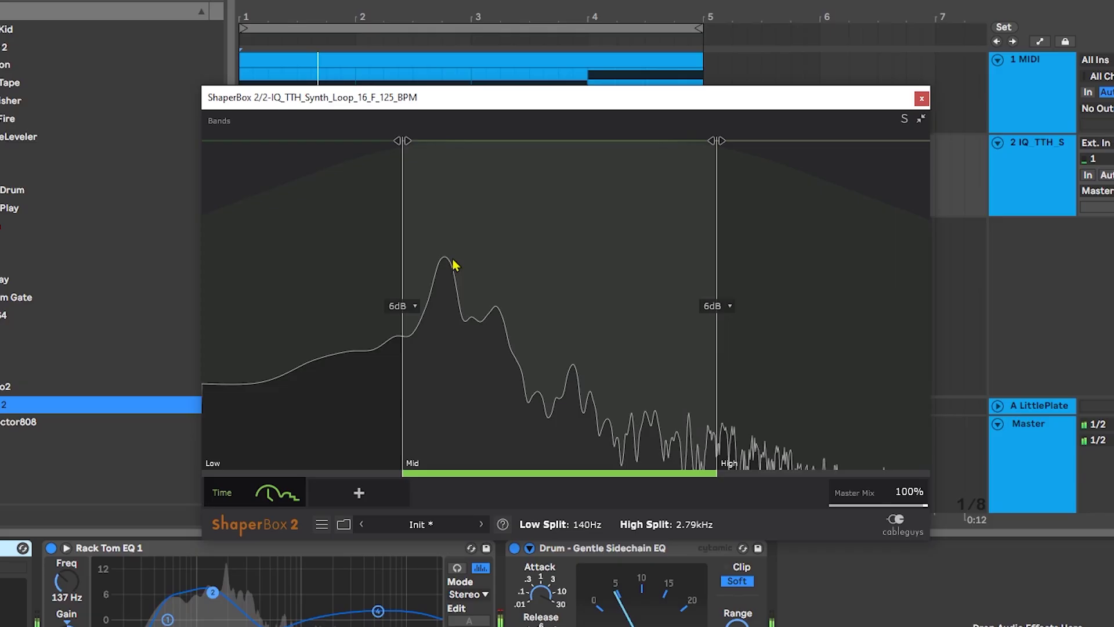
key(space)
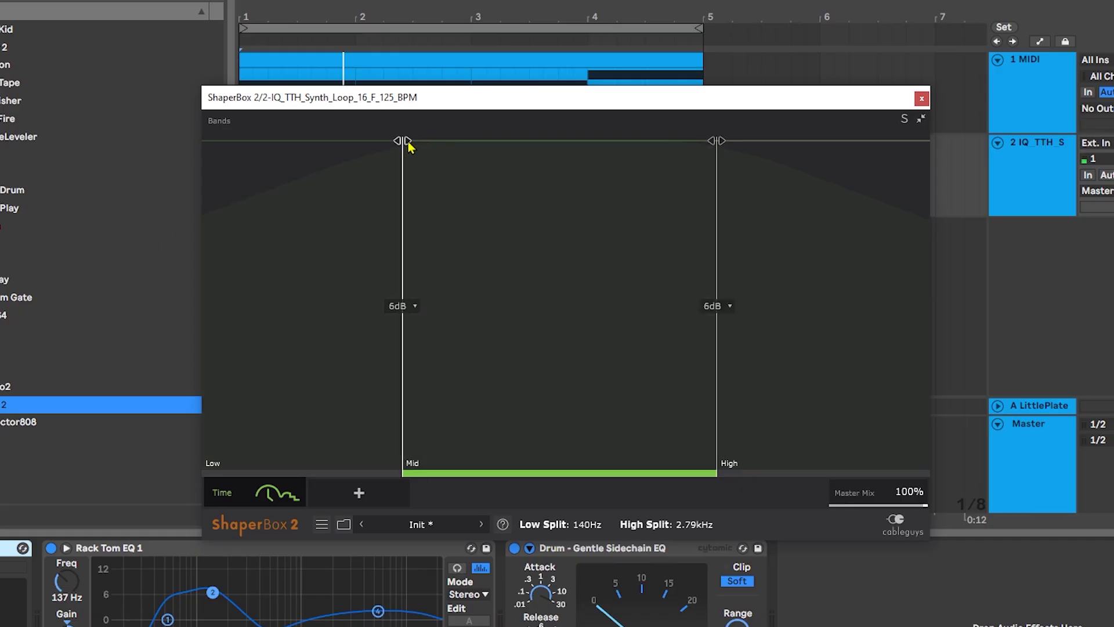
drag(409, 146, 424, 146)
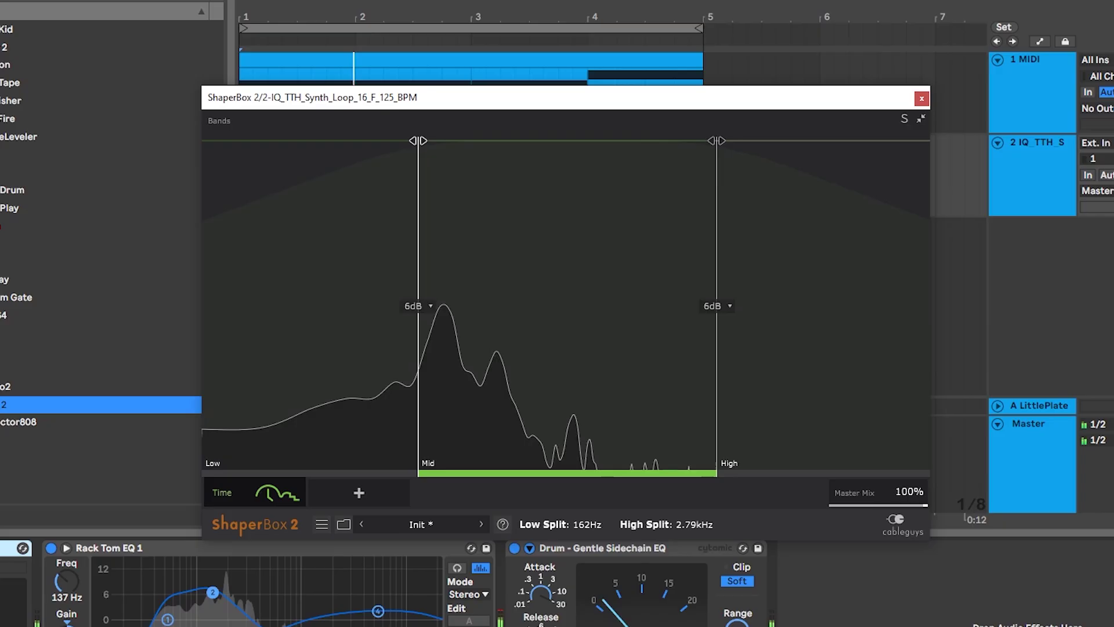
drag(717, 142, 547, 141)
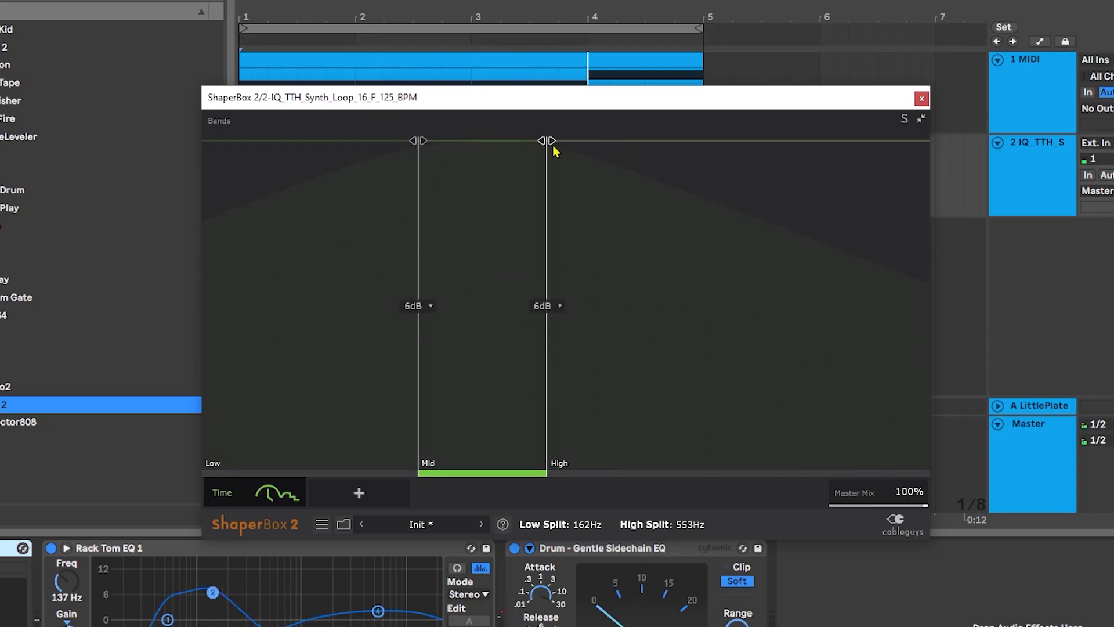
Collapse the spectrum view, enable Band Solo, and audition the High band alone
click(921, 119)
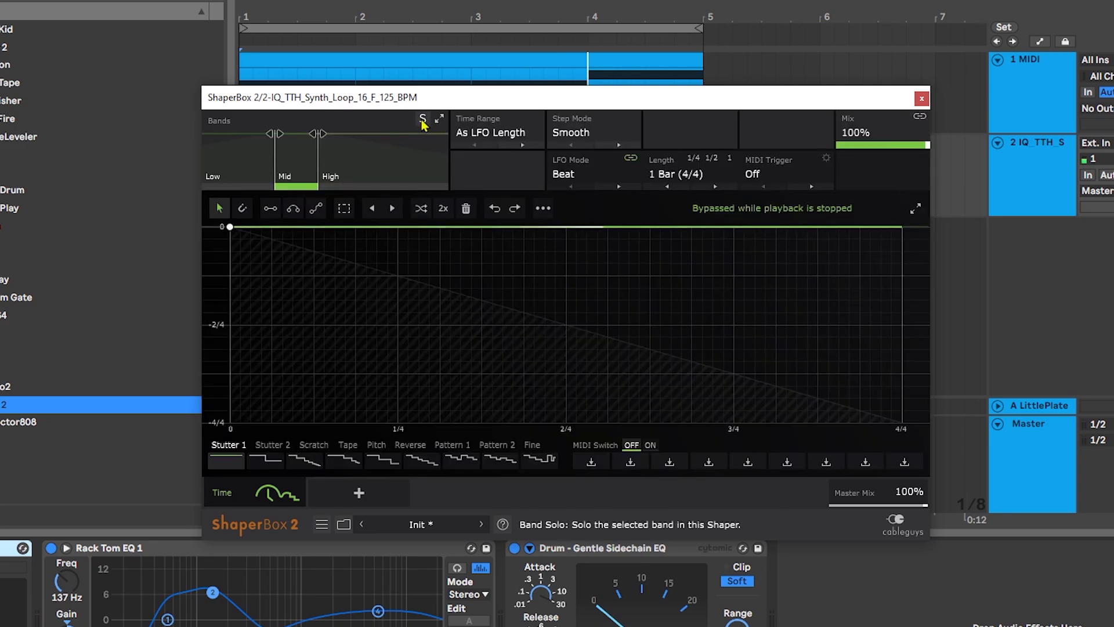
click(377, 165)
click(423, 120)
key(space)
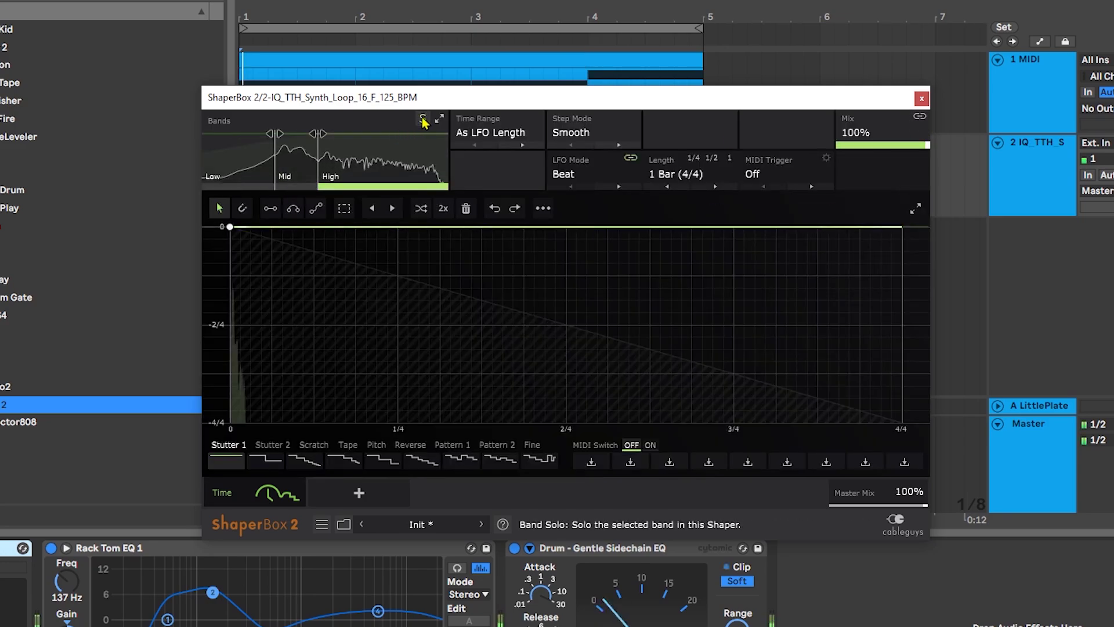
key(space)
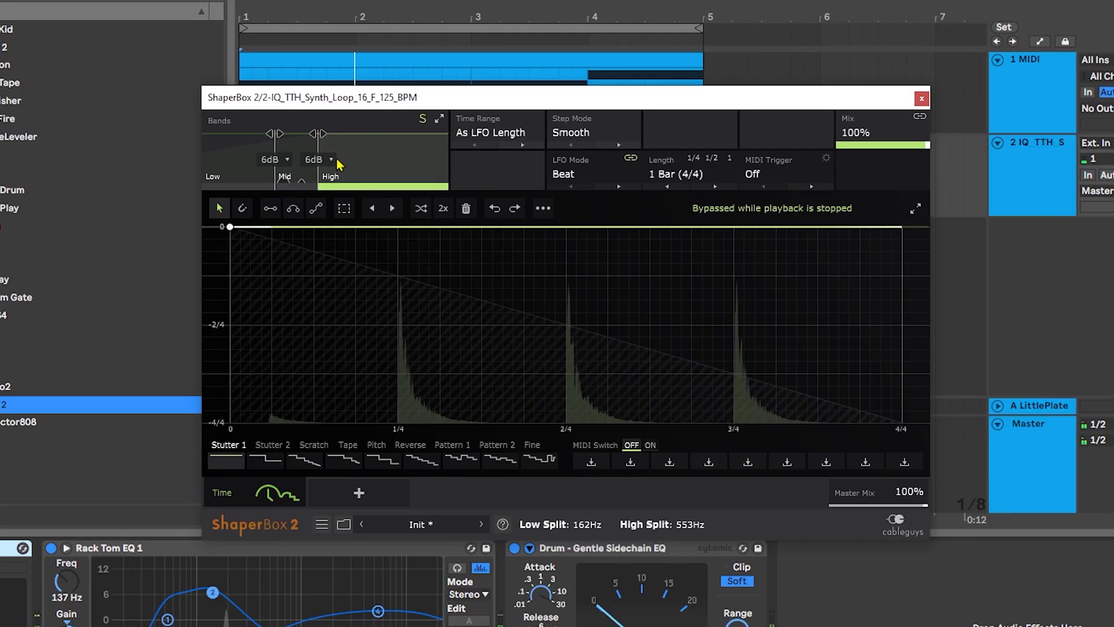
key(space)
Audition the Mid band soloed, then the Low band soloed
click(295, 160)
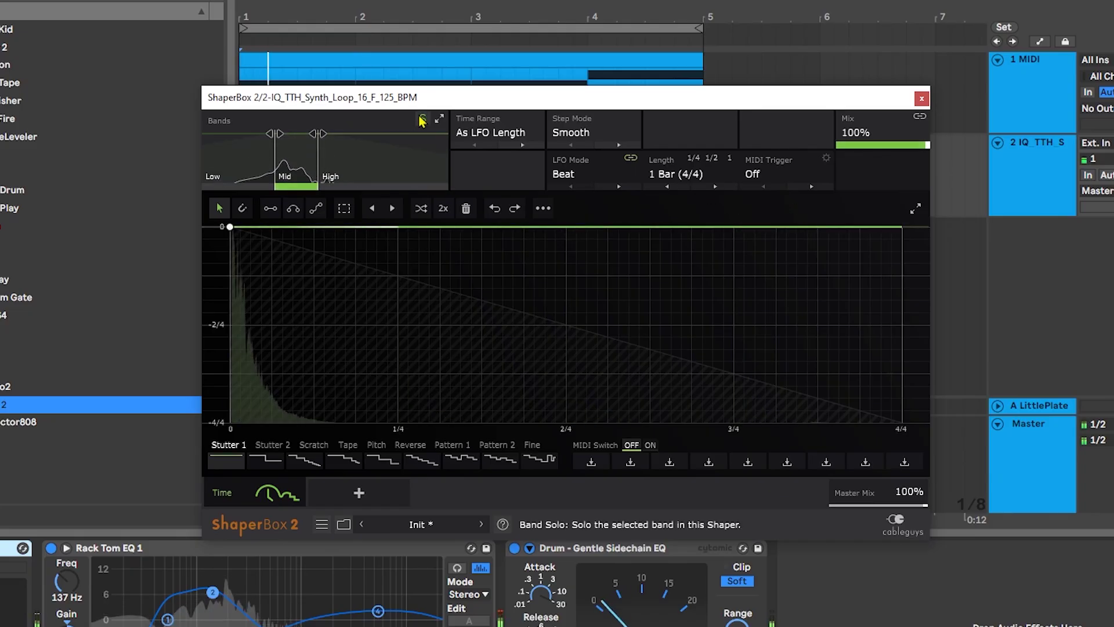
key(space)
click(241, 159)
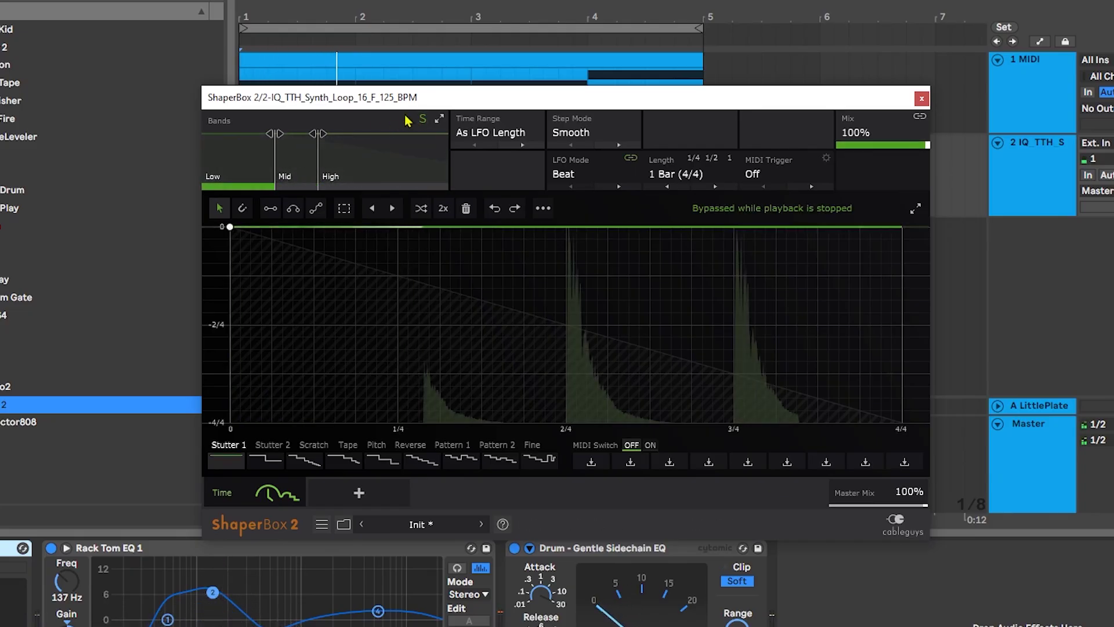
key(space)
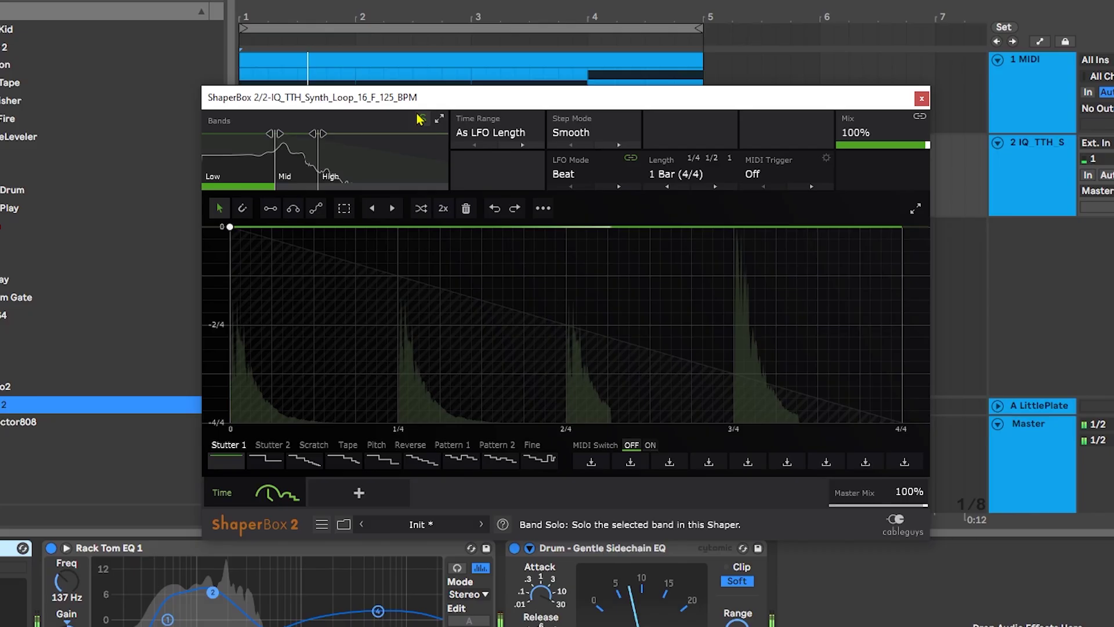
key(space)
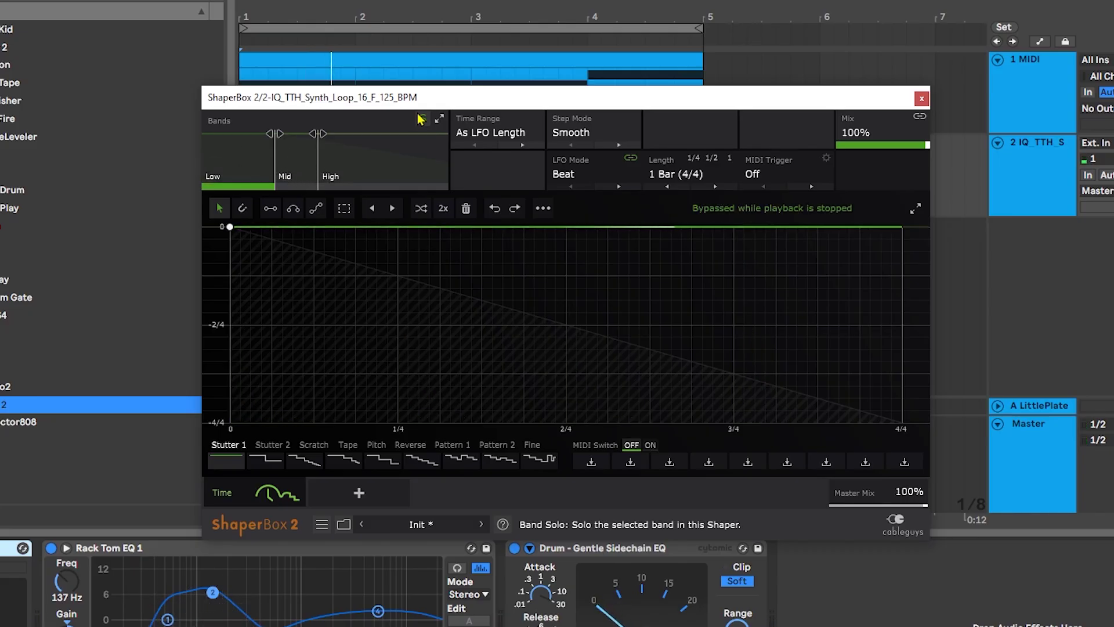
mouse_move(278, 168)
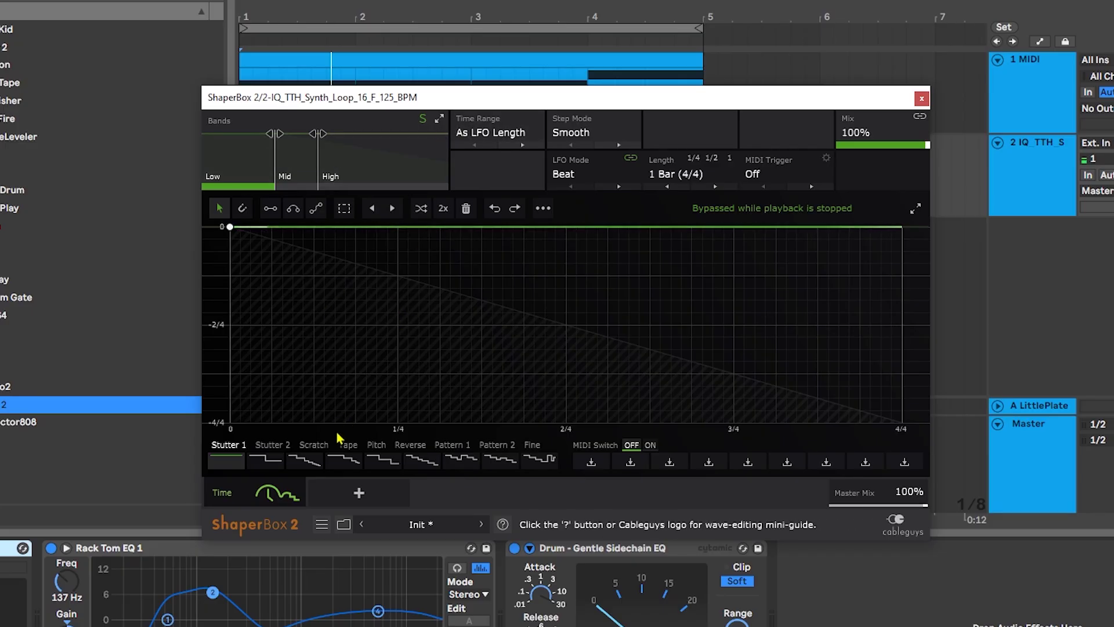
Give the Low band the Halftime pitch-down shape and the Mid band a stepped Stutter 1 shape
click(376, 452)
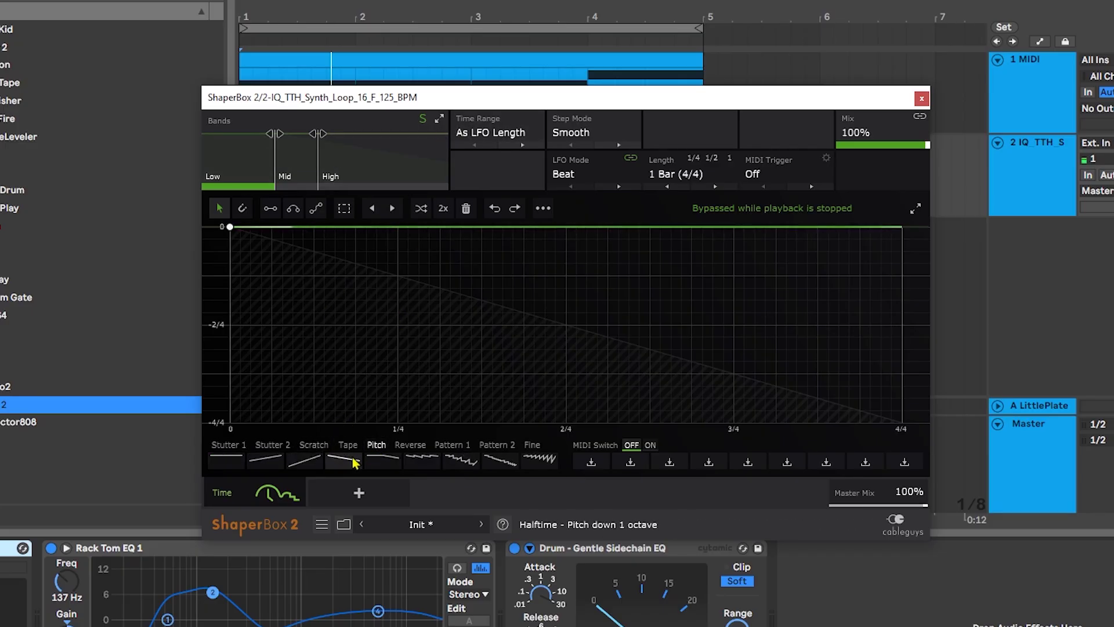
click(334, 464)
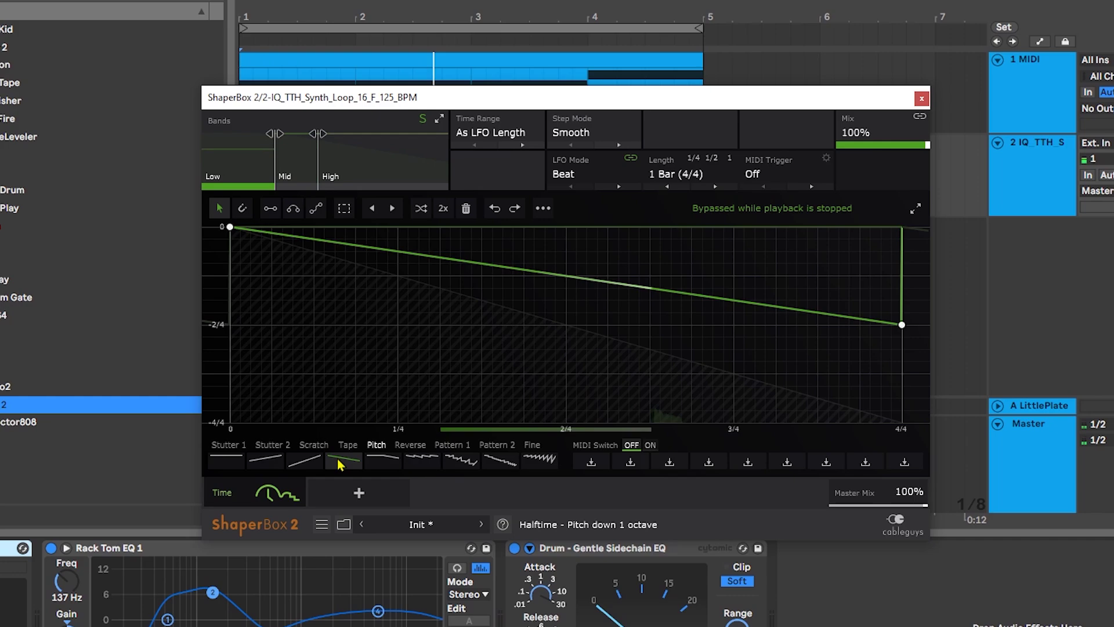
click(296, 154)
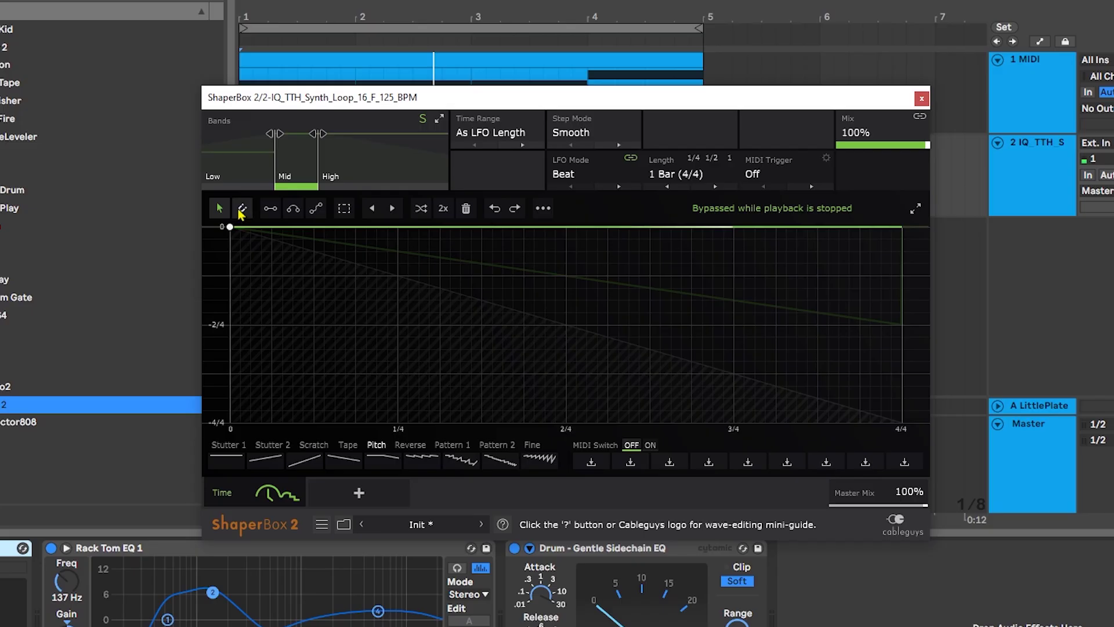
click(238, 449)
click(383, 459)
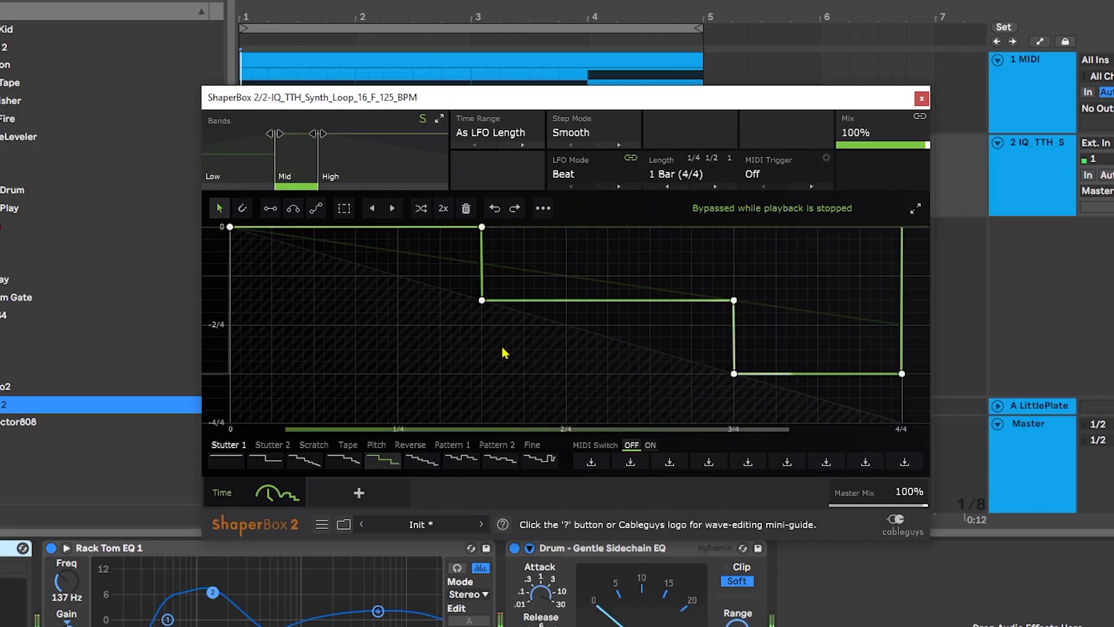
Play the loop to hear the Mid band's stepped time shape
key(space)
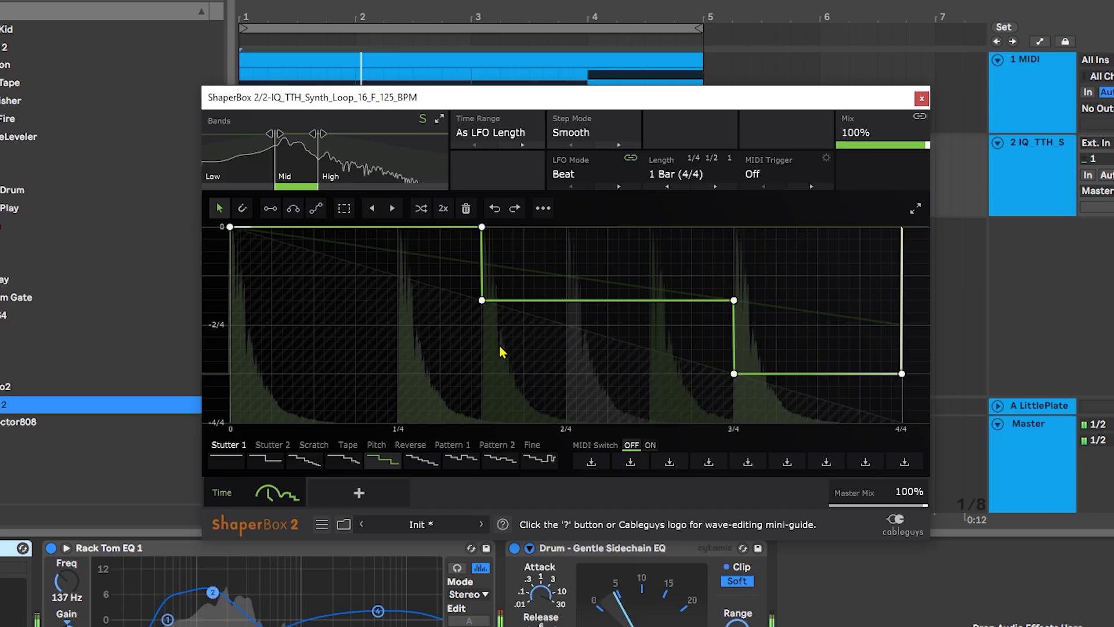
key(space)
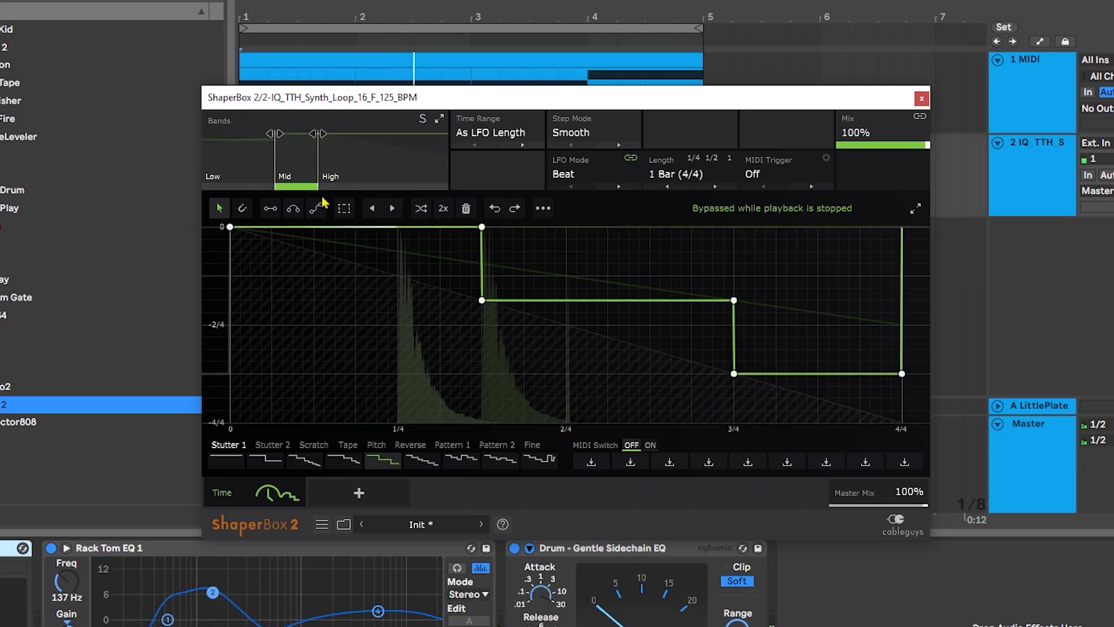
key(space)
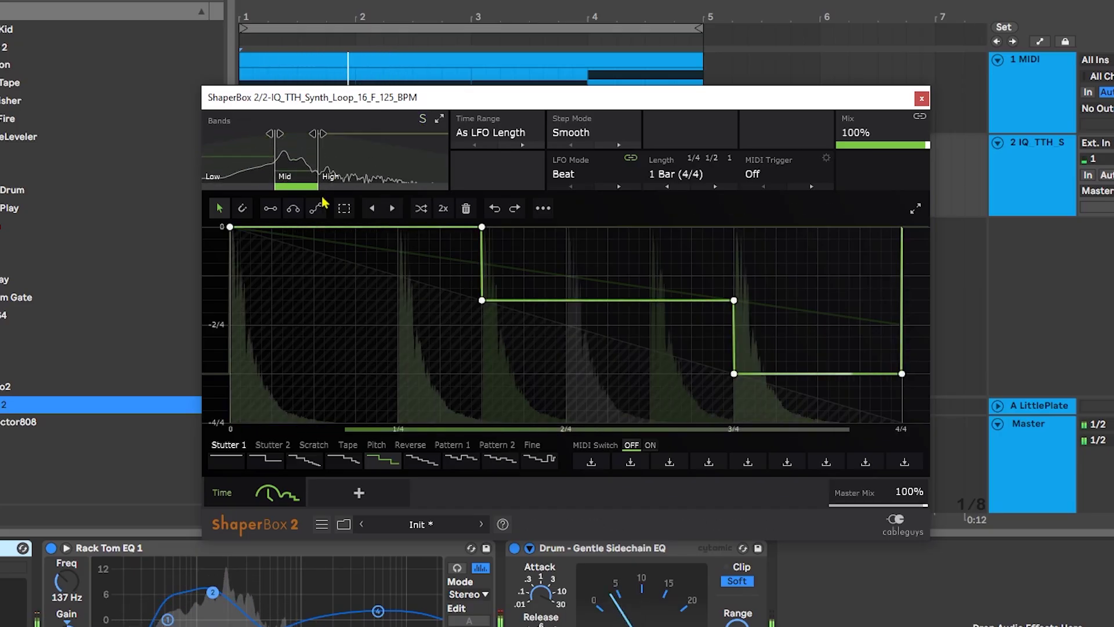
key(space)
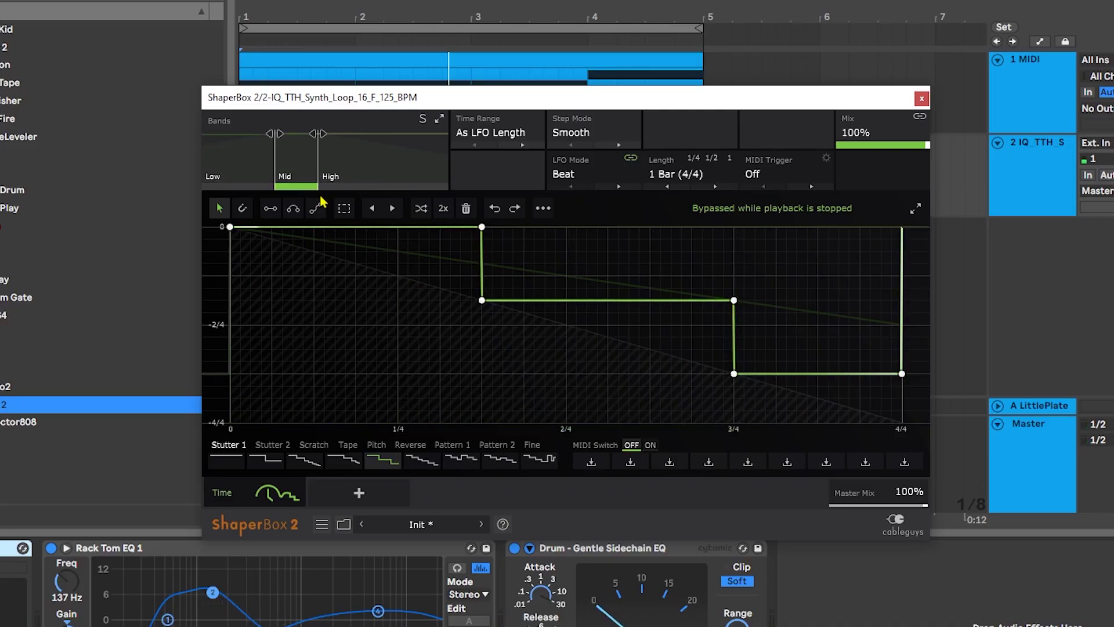
key(space)
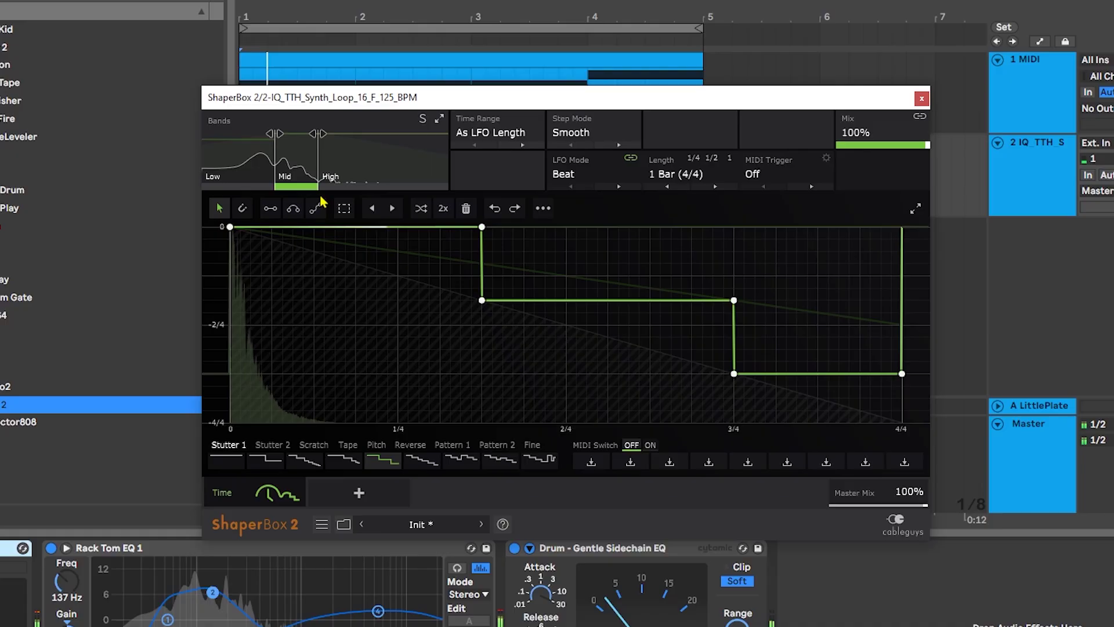
Load the Pattern 1 stepped shape onto the High band and play it with the loop
click(371, 174)
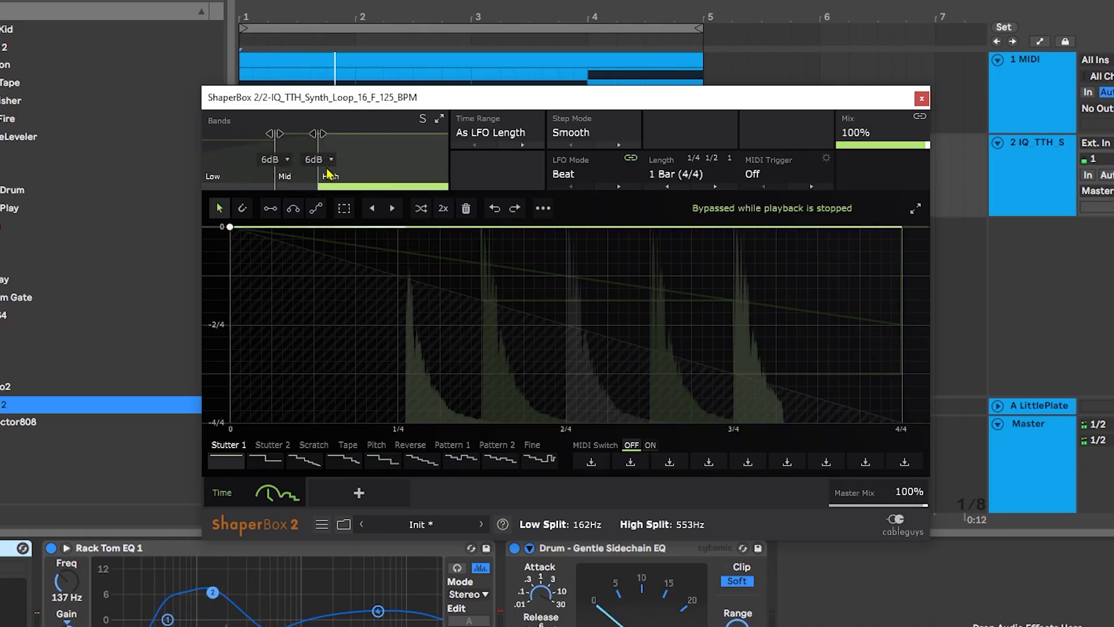
click(461, 458)
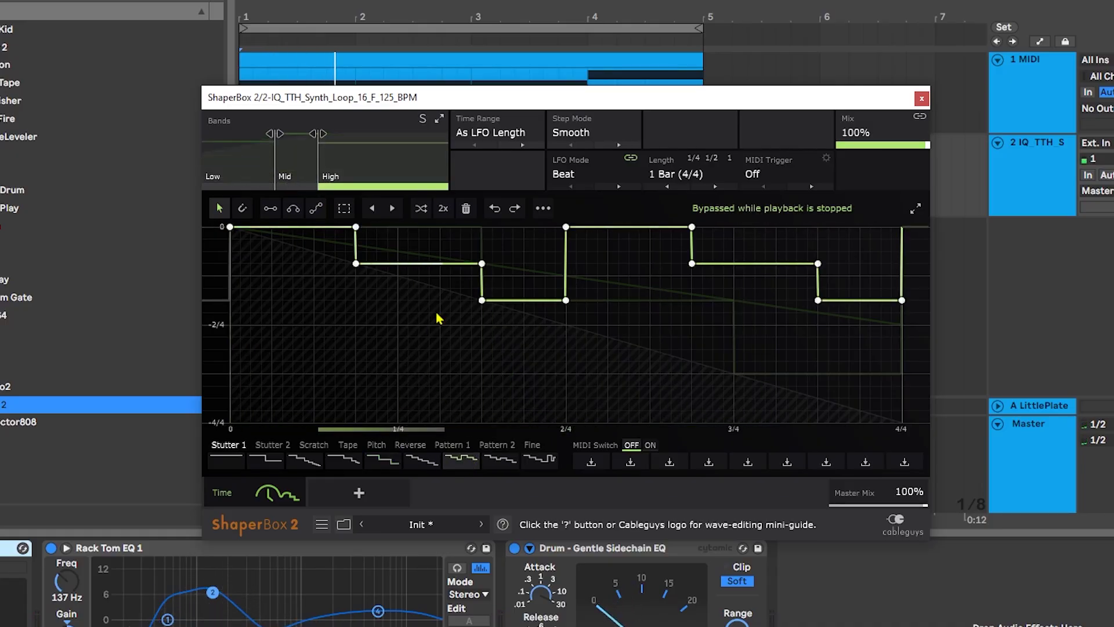
key(space)
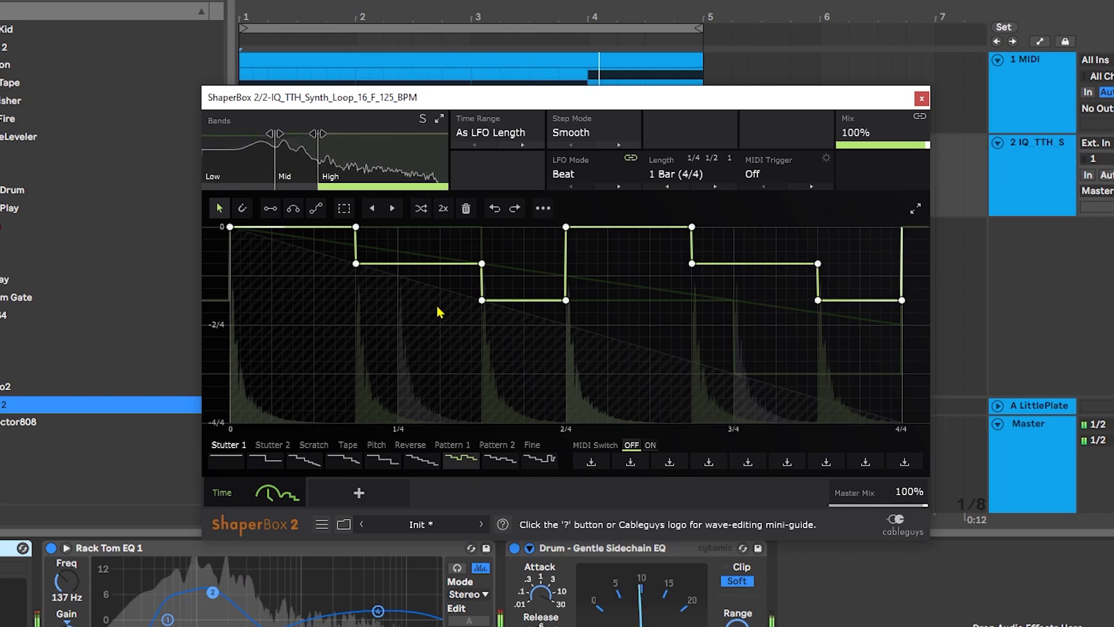
key(space)
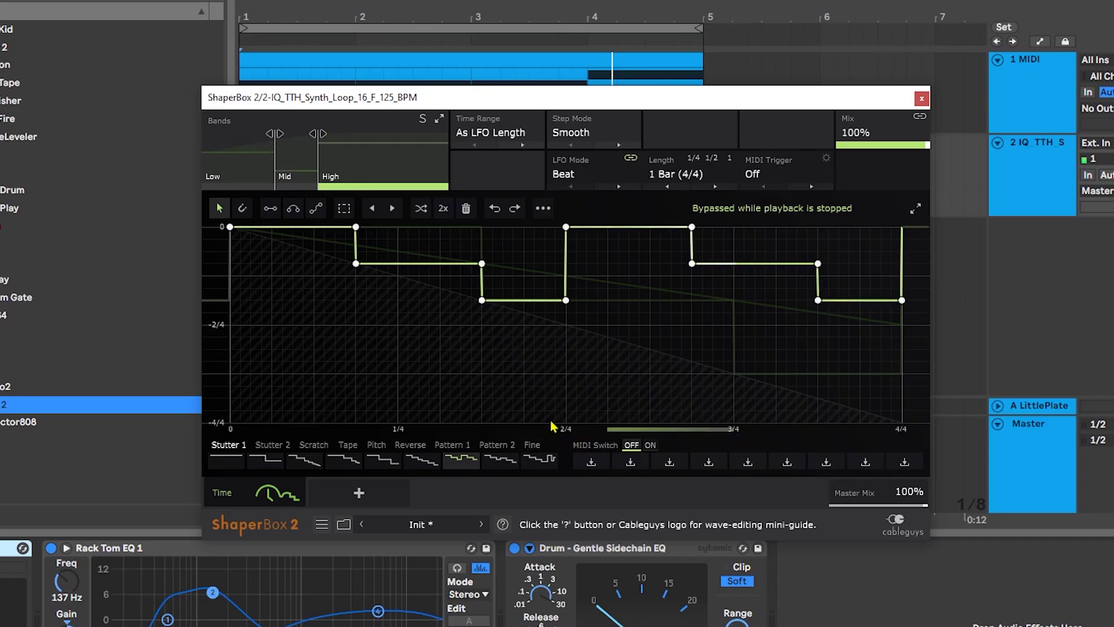
Add a Volume shaper with the third Sidechain curve, store it as a user wave, then return to Time
click(343, 497)
click(344, 354)
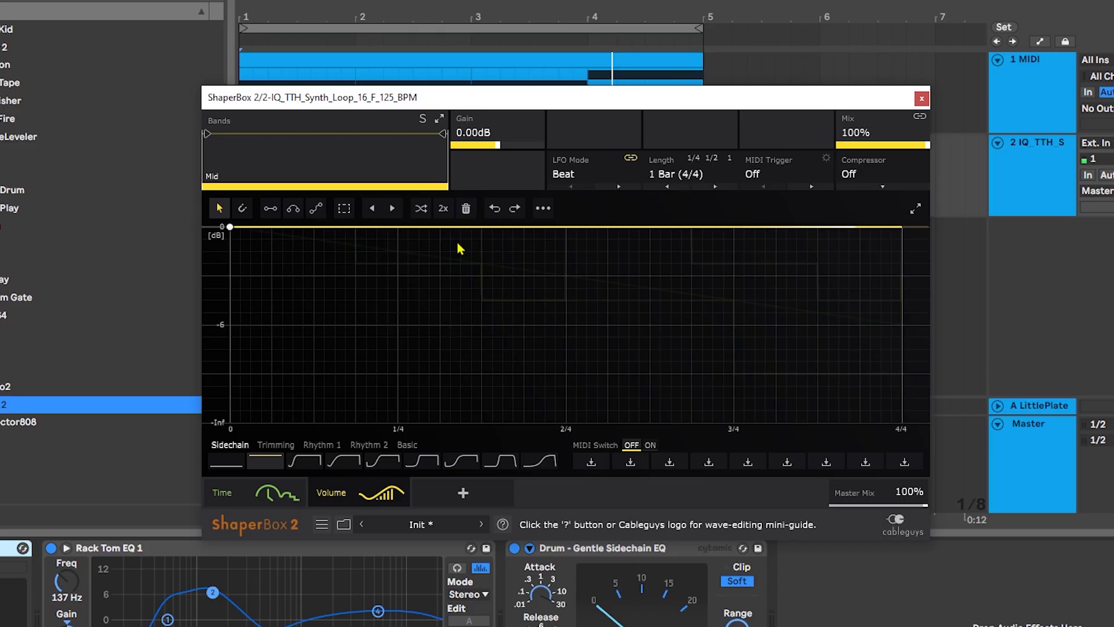
click(307, 465)
click(585, 463)
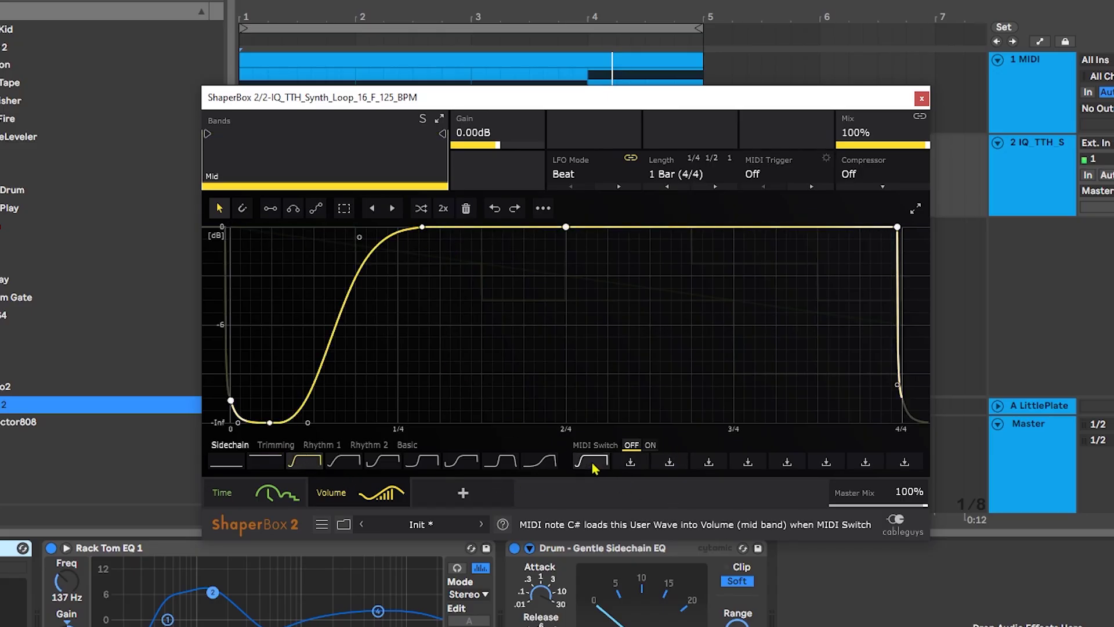
click(243, 499)
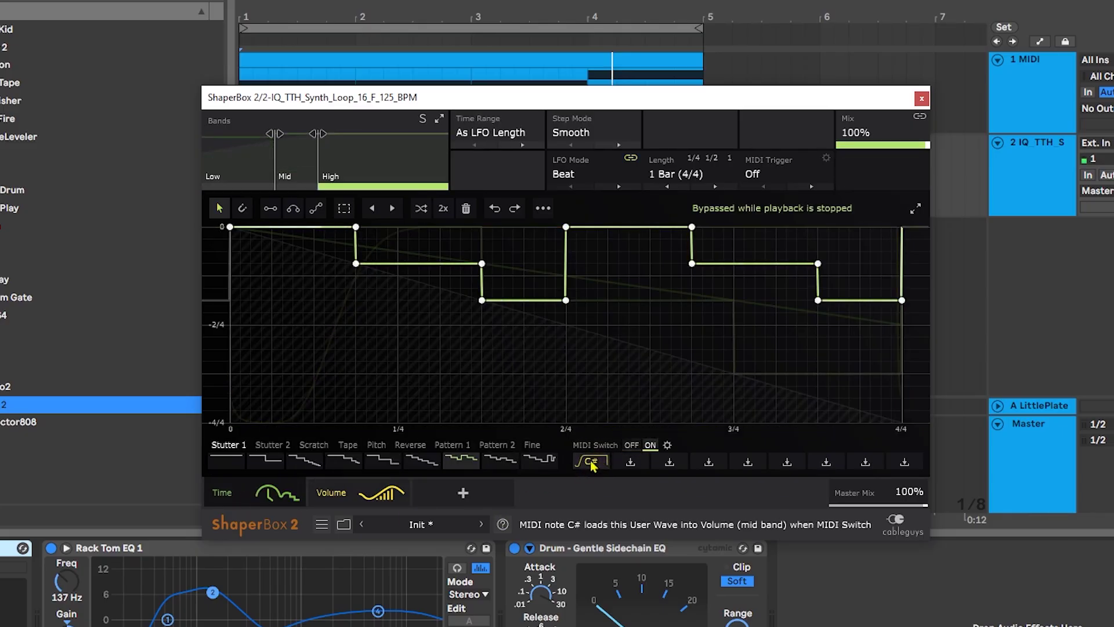
mouse_move(595, 461)
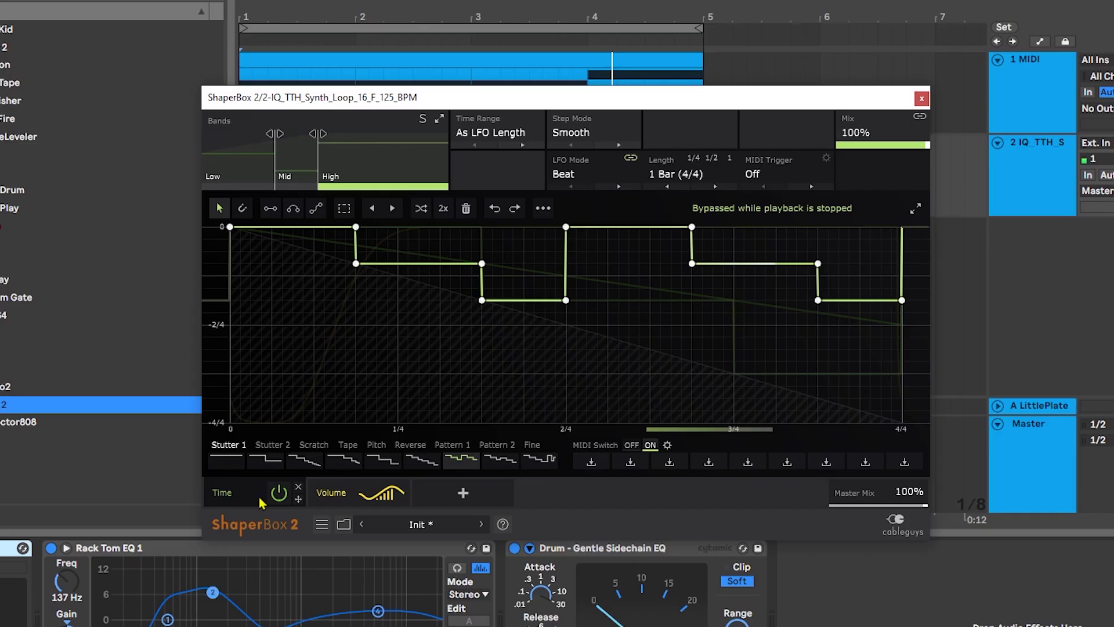
Store the Low band shape on MIDI note C# and the Mid band shape on D#
click(237, 169)
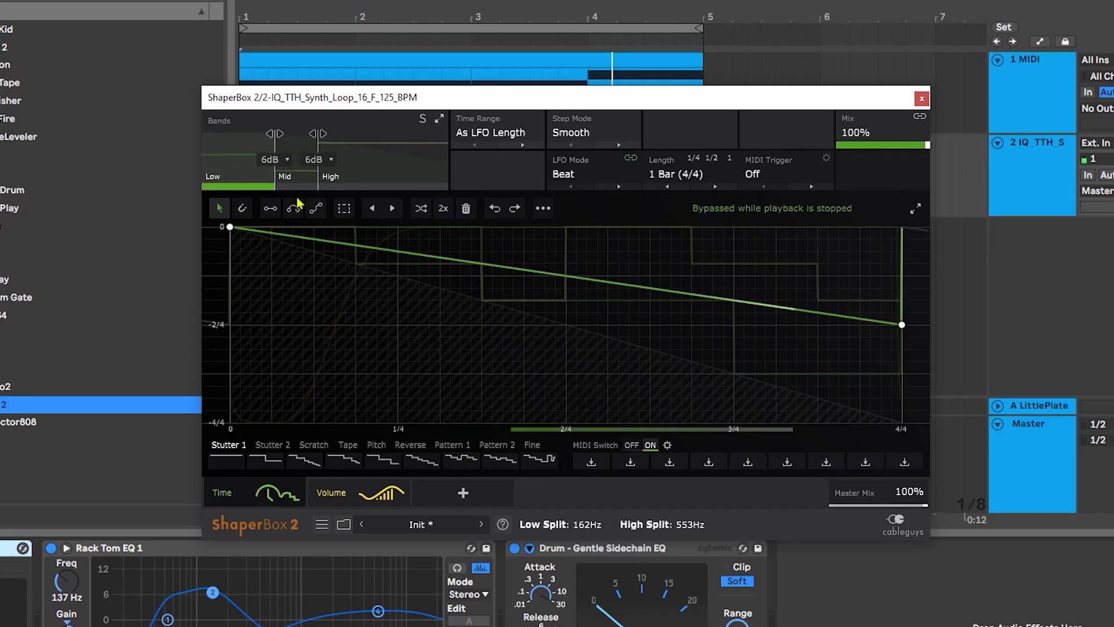
click(591, 463)
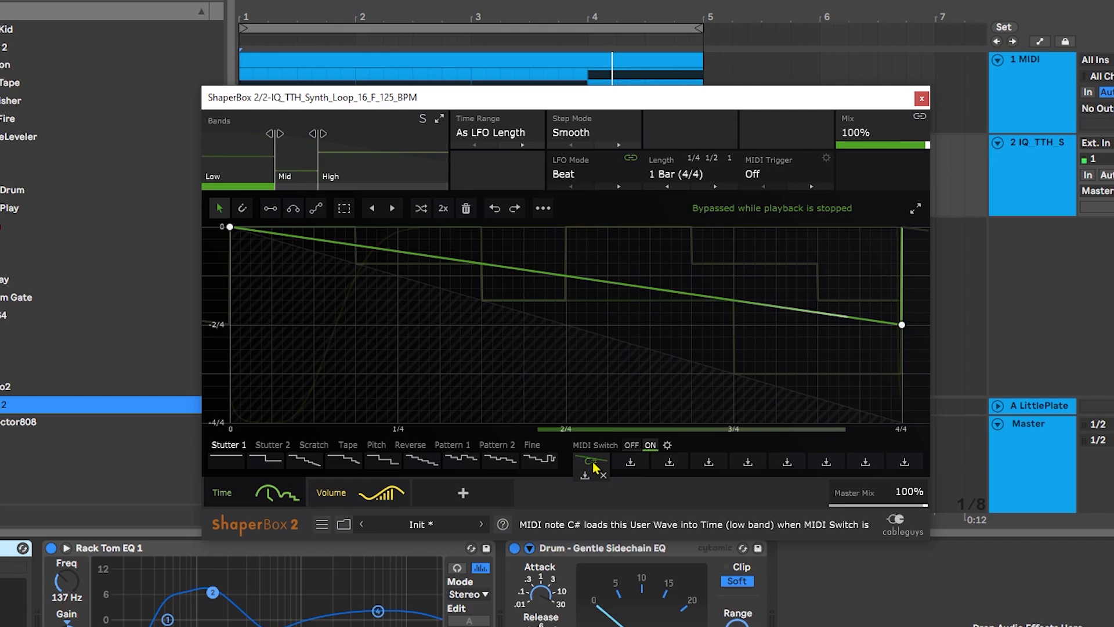
click(305, 184)
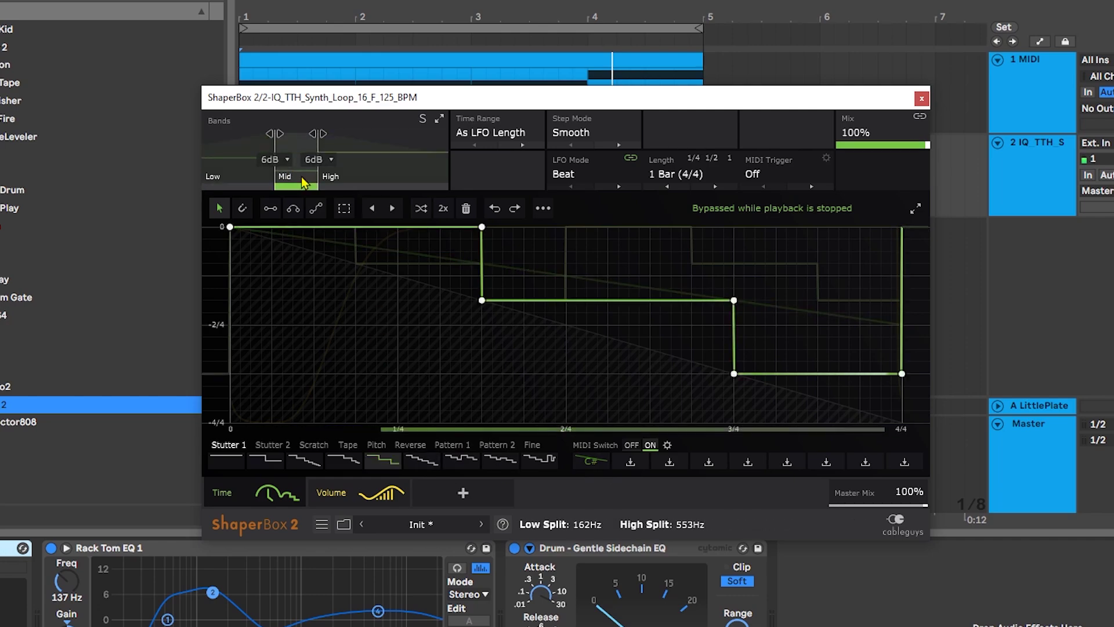
mouse_move(598, 480)
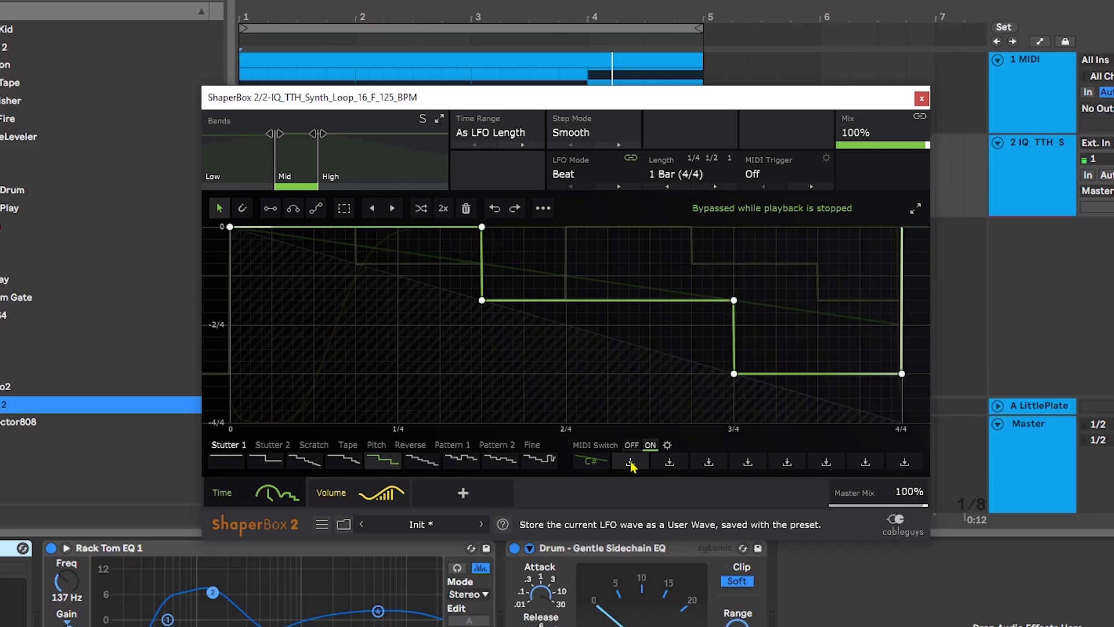
click(670, 463)
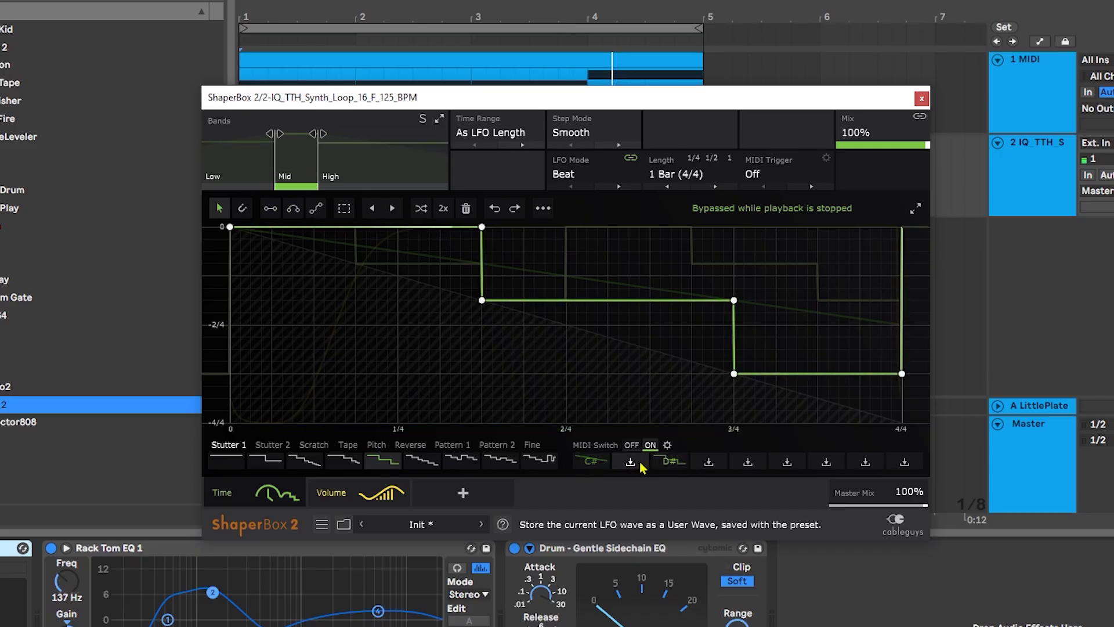
Store the High band shape on MIDI note F and move the plugin window off the clips
mouse_move(593, 470)
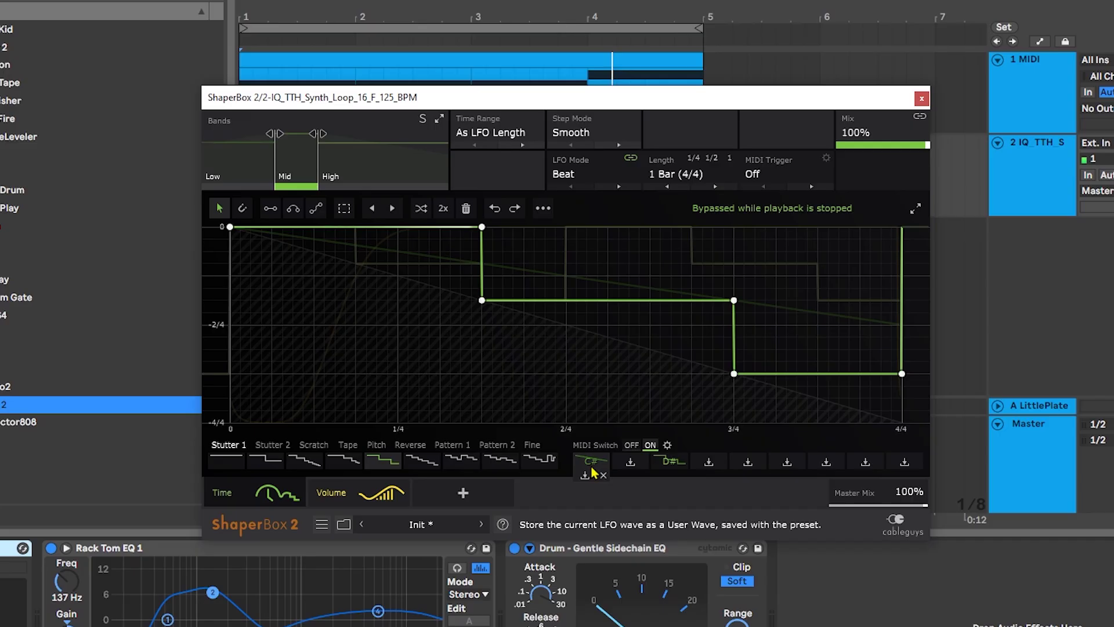
mouse_move(679, 471)
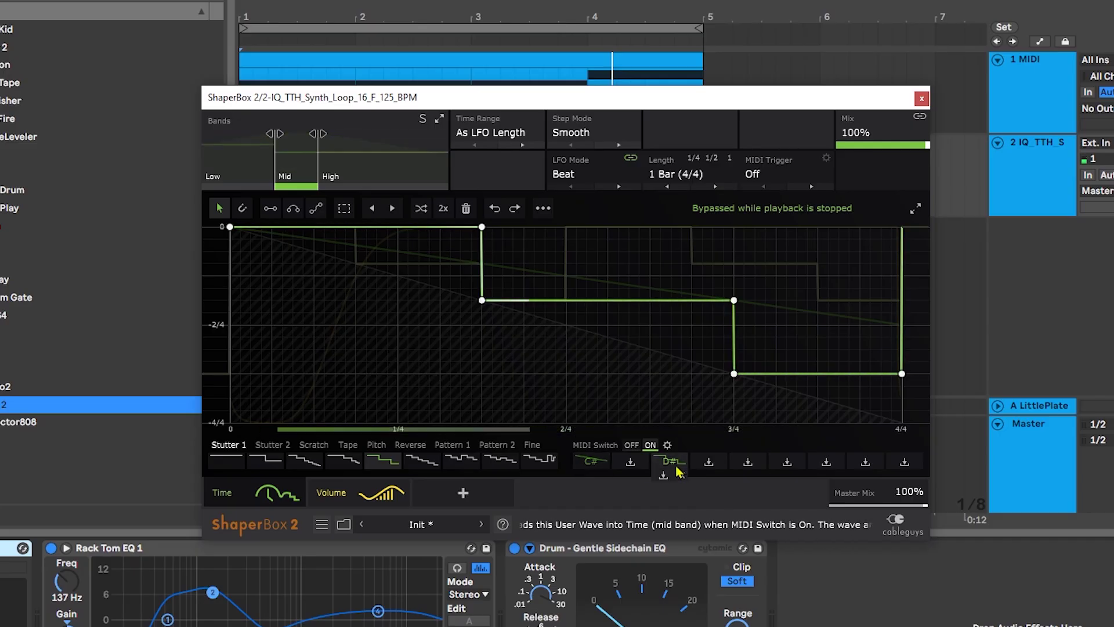
click(352, 168)
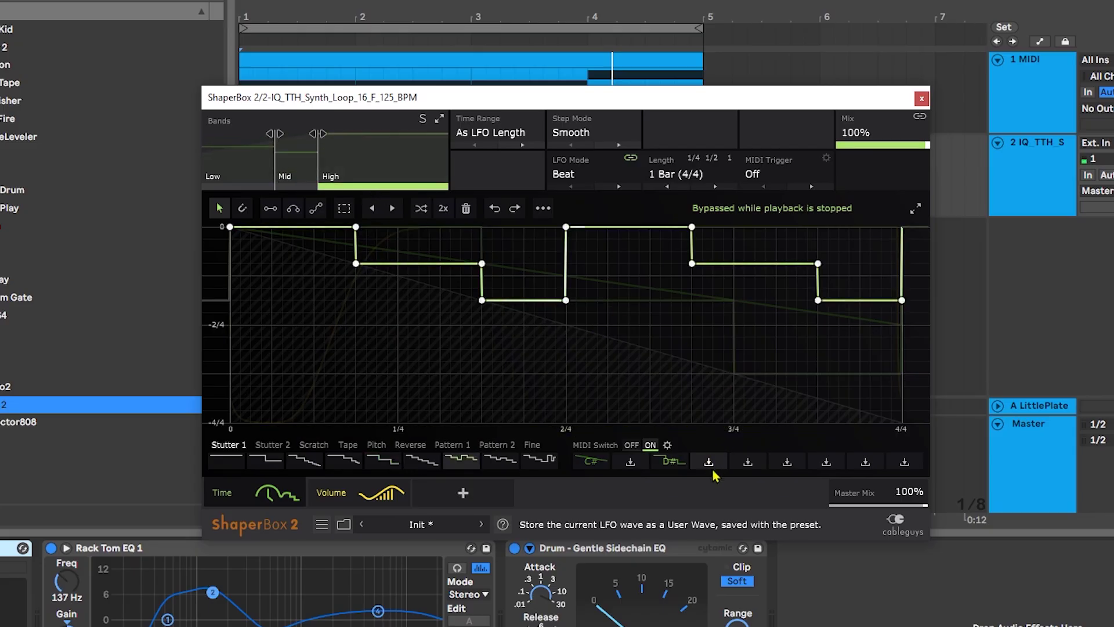
click(747, 462)
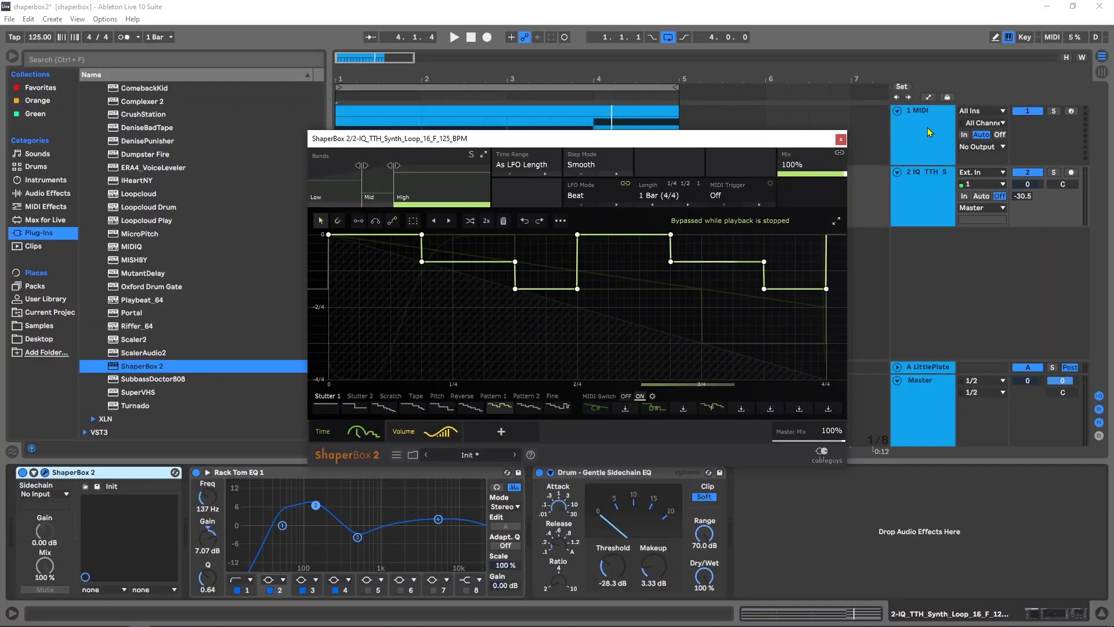
drag(754, 138, 738, 251)
Open the MIDI clip, route 1 MIDI's output to 2-IQ TTH Synth / 1-ShaperBox 2, and play it
double_click(459, 139)
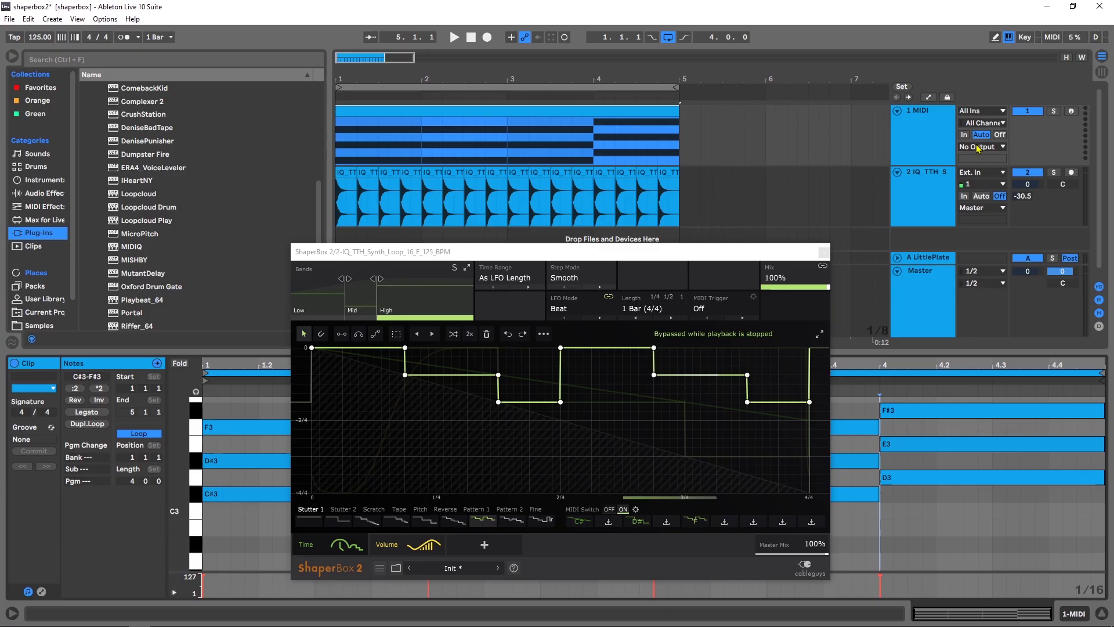
click(909, 136)
click(990, 146)
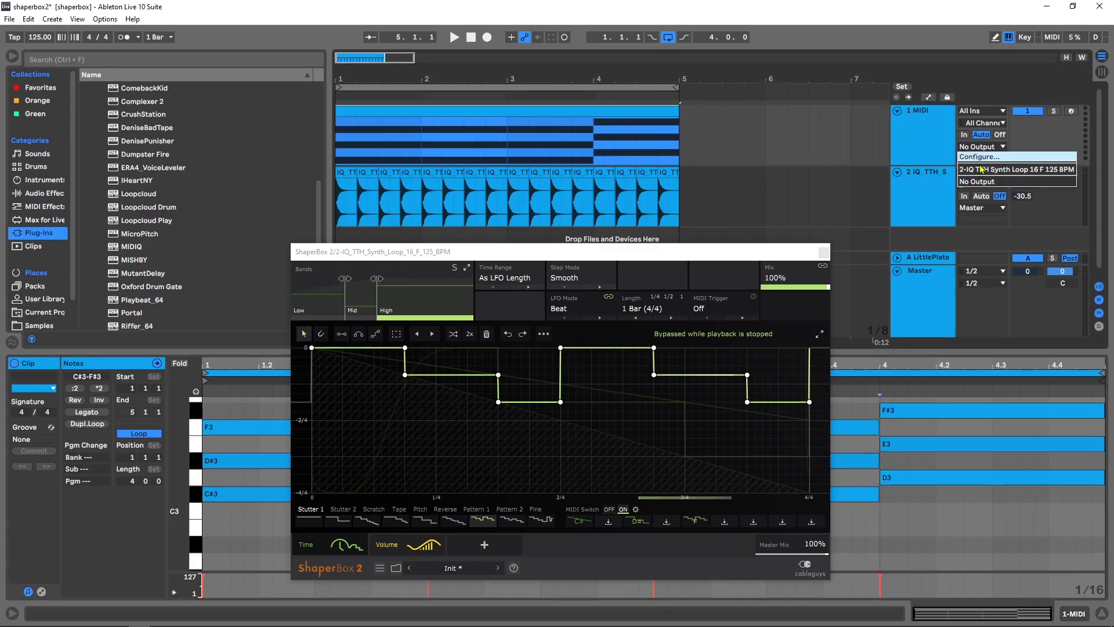
click(986, 169)
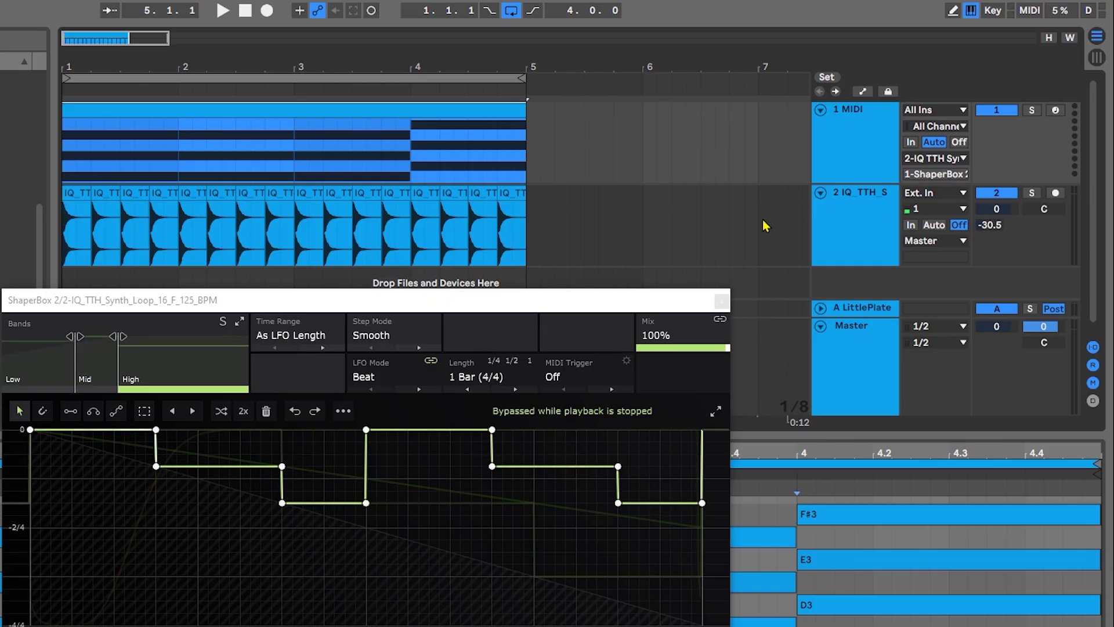
key(space)
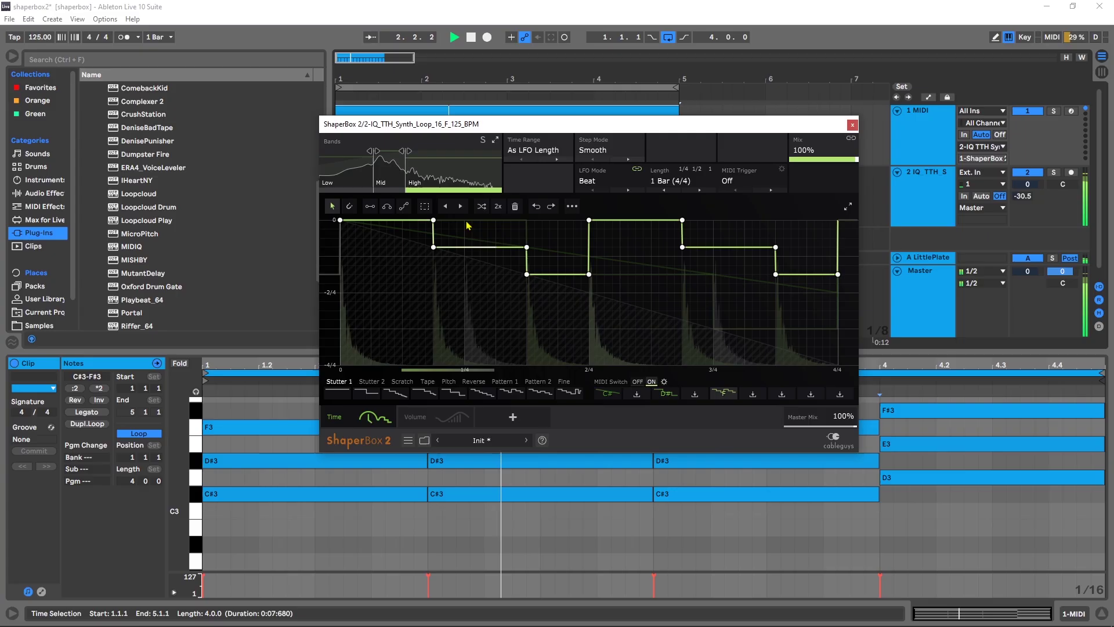
key(space)
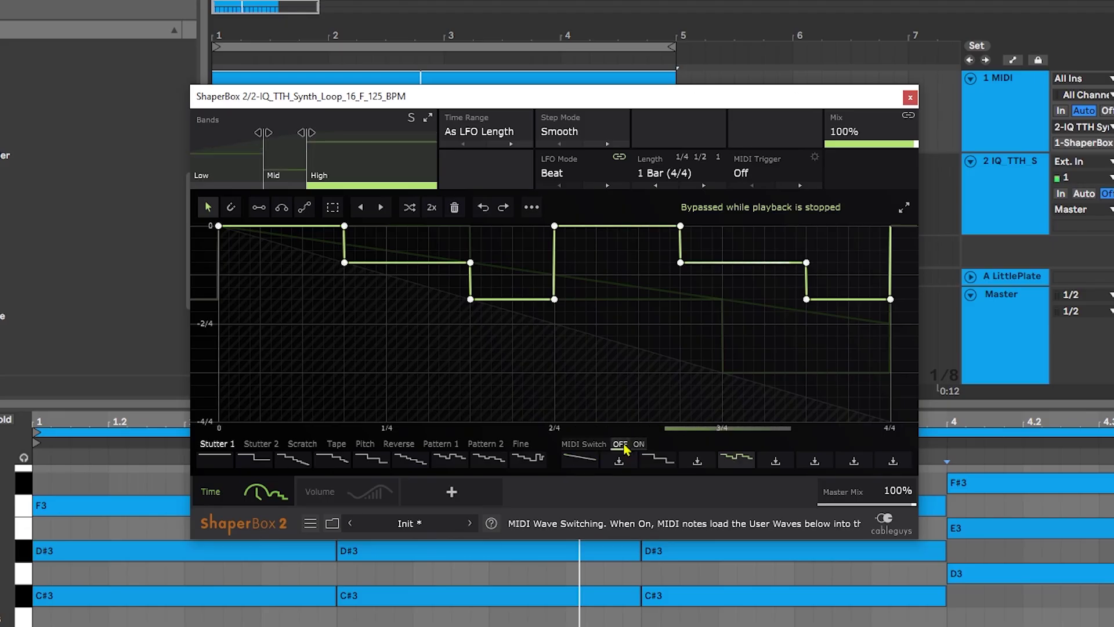
Turn off MIDI Switch, then select and solo the Low band
click(637, 381)
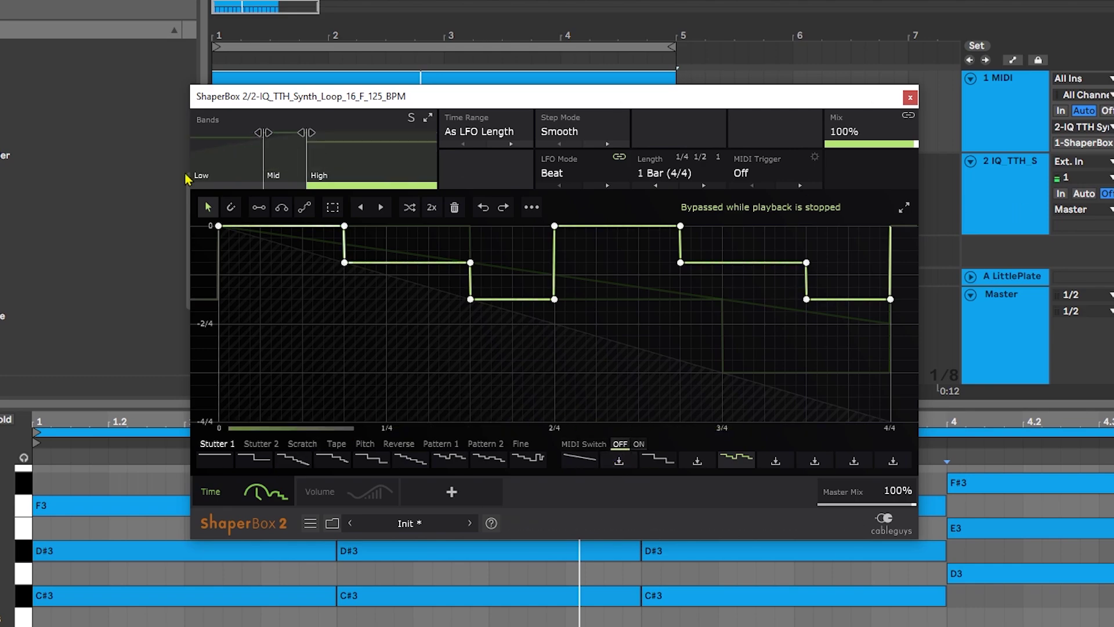
click(226, 168)
click(413, 118)
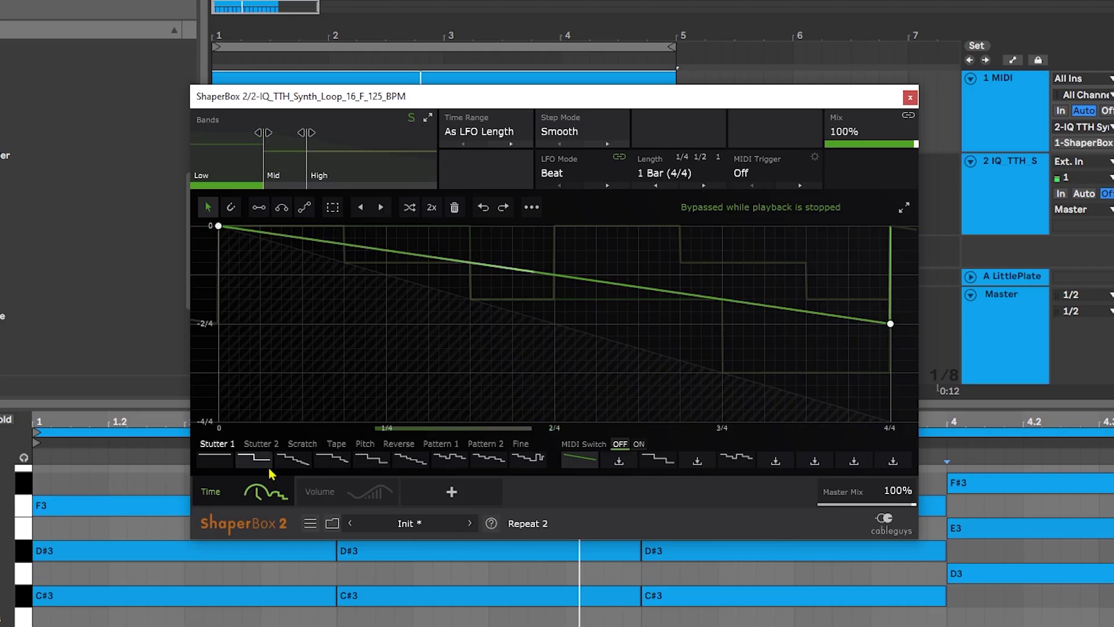
Load the Pitch preset Multipitch down and store it as a user wave on note D
click(365, 448)
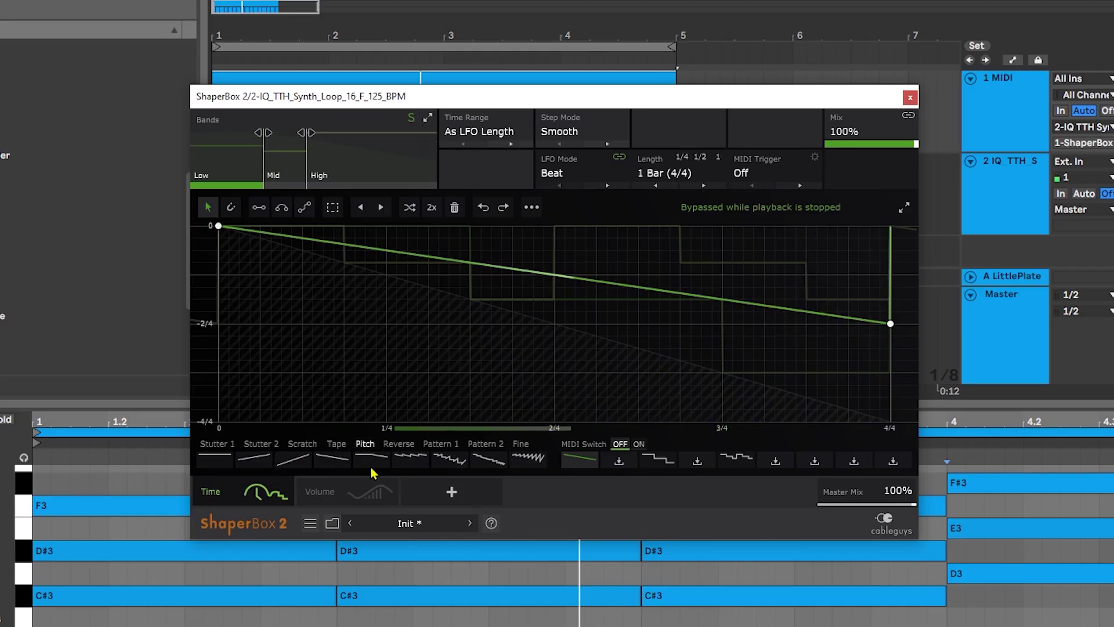
click(412, 458)
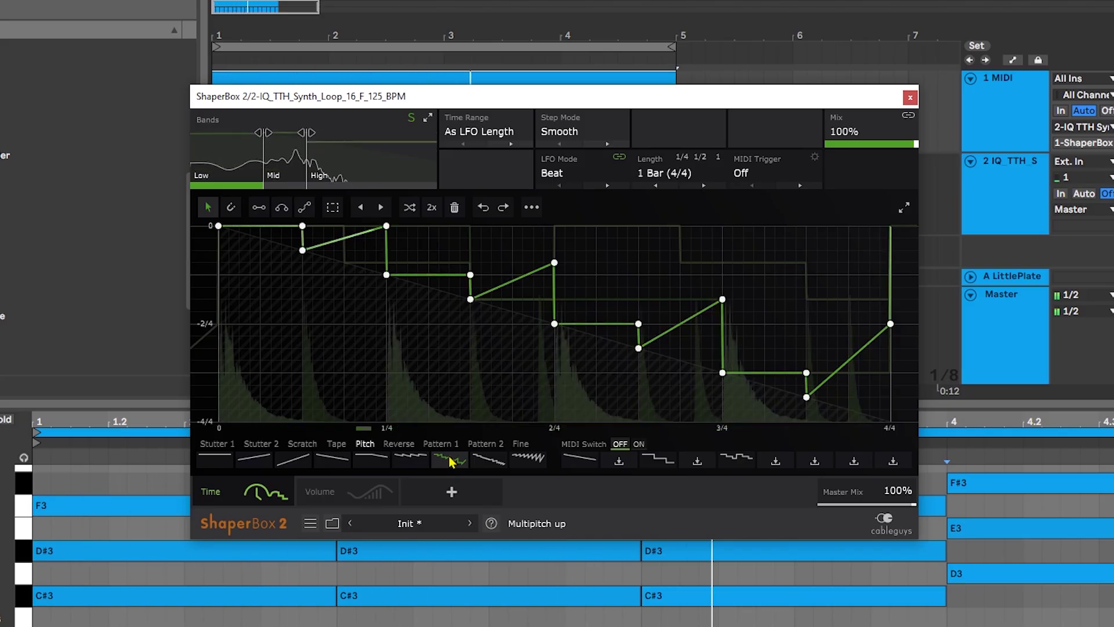
click(419, 461)
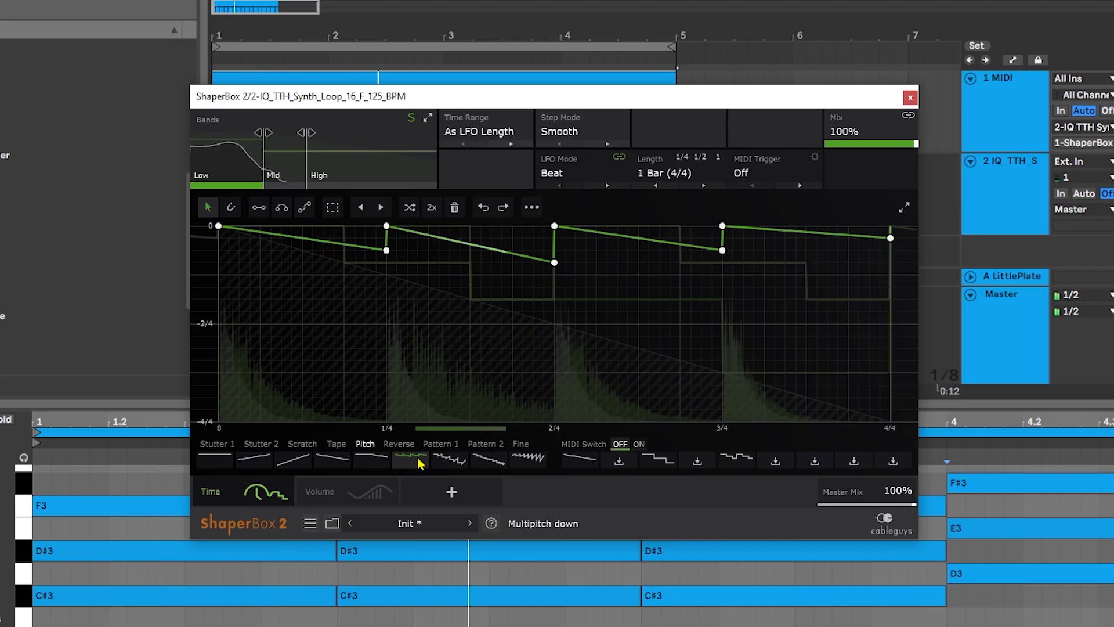
key(space)
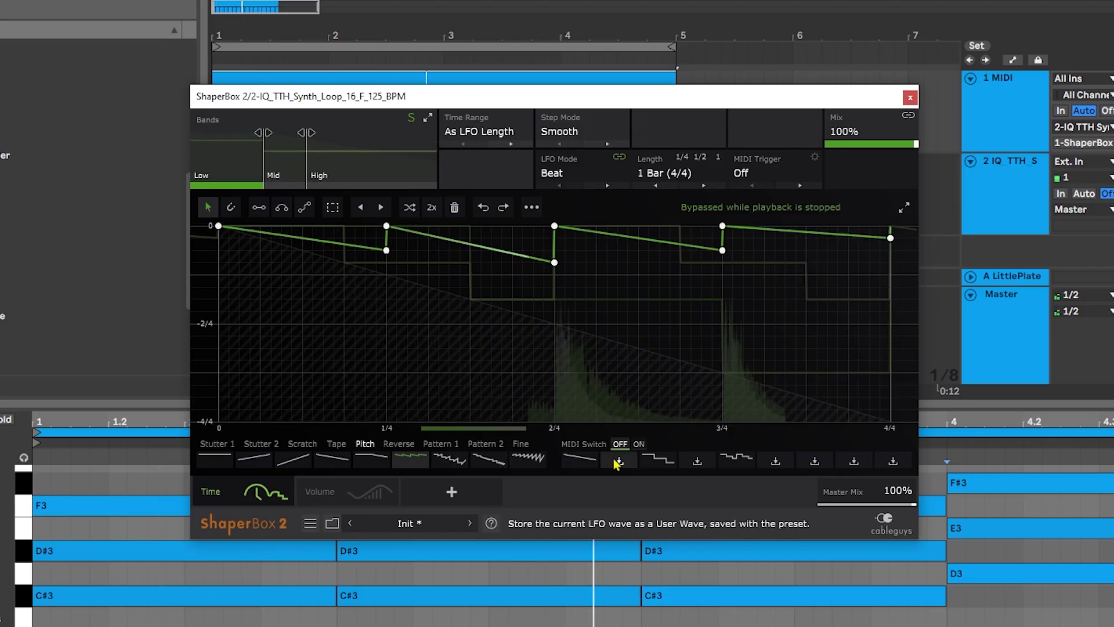
click(619, 462)
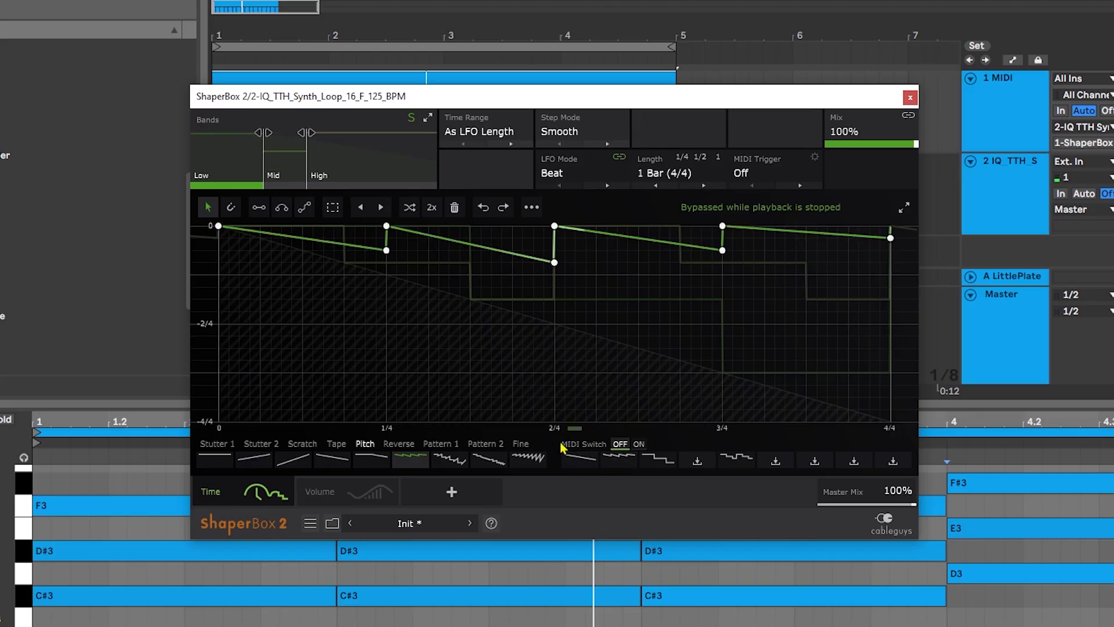
Select the Mid band and load a Pattern 1 step-pattern wave onto it
click(285, 182)
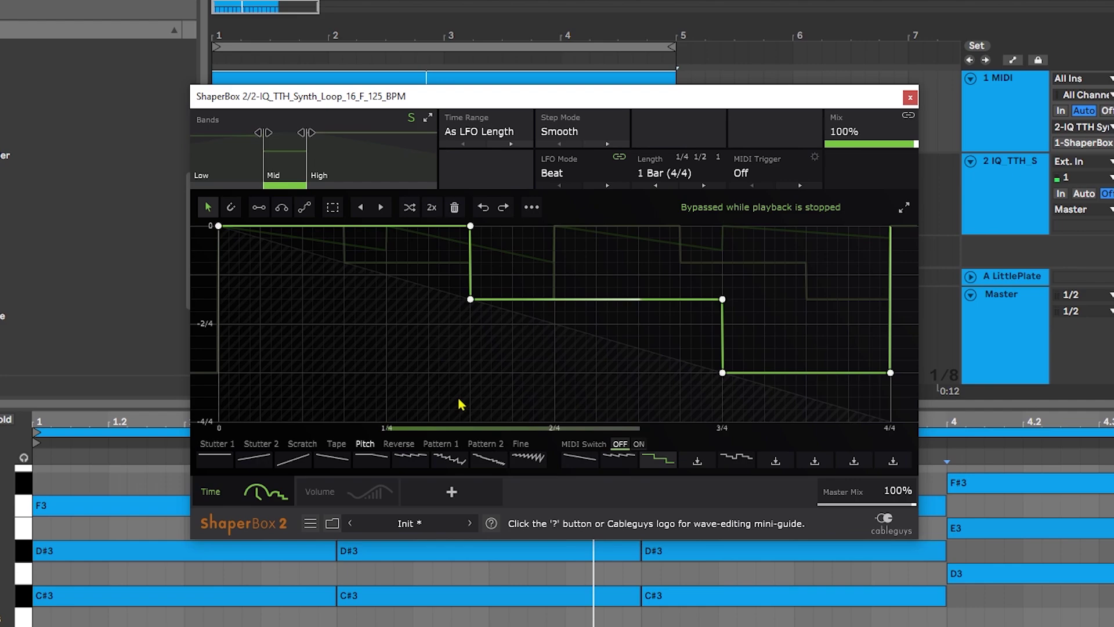
key(space)
mouse_move(573, 472)
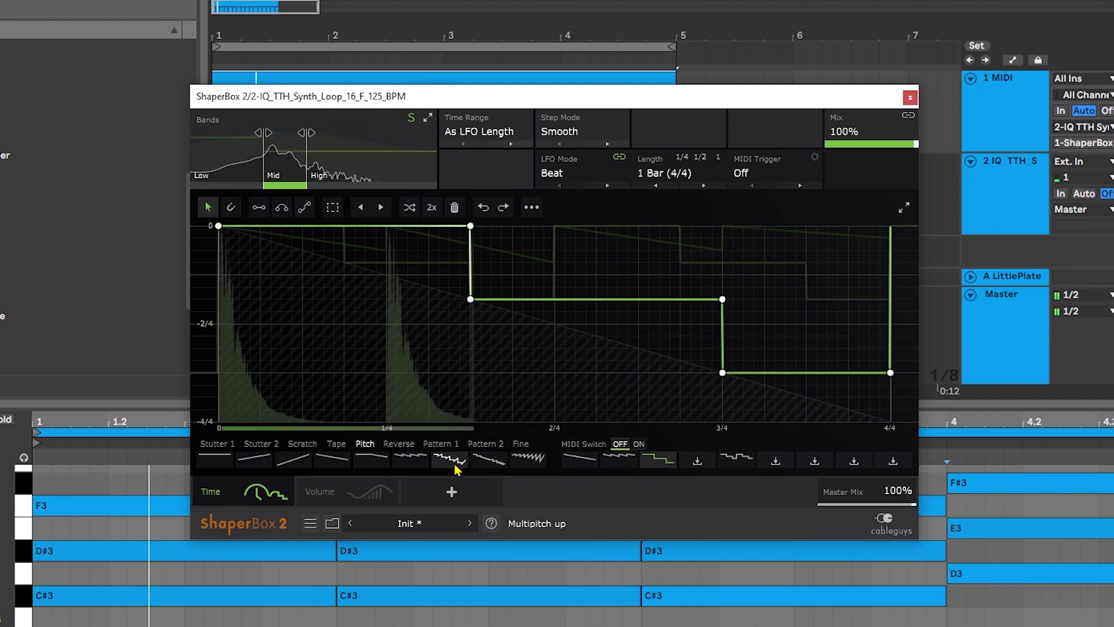
key(space)
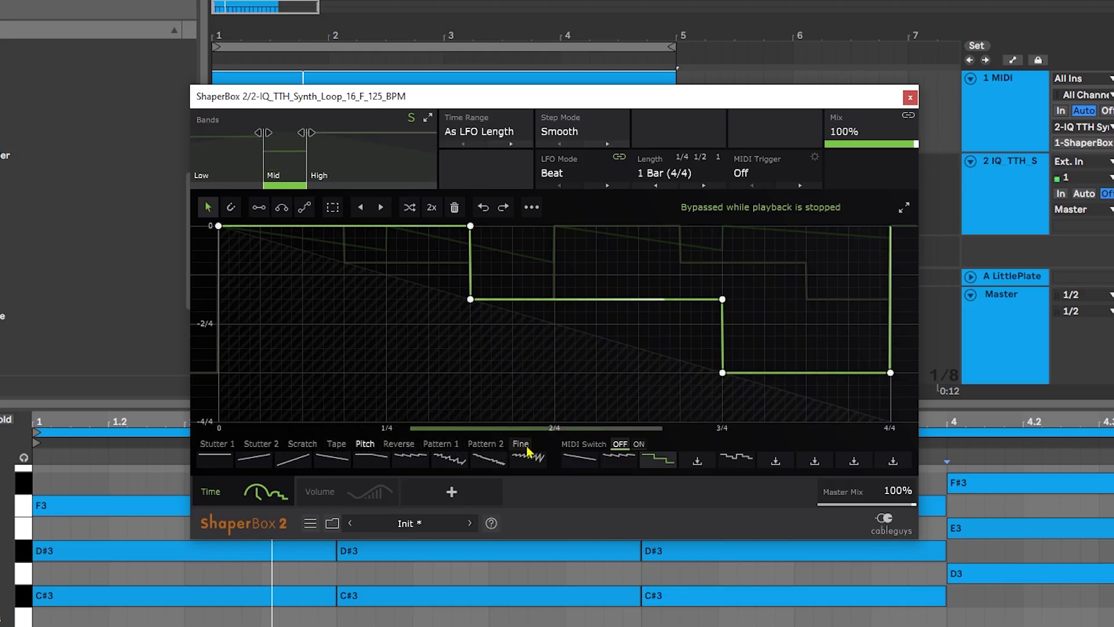
click(447, 444)
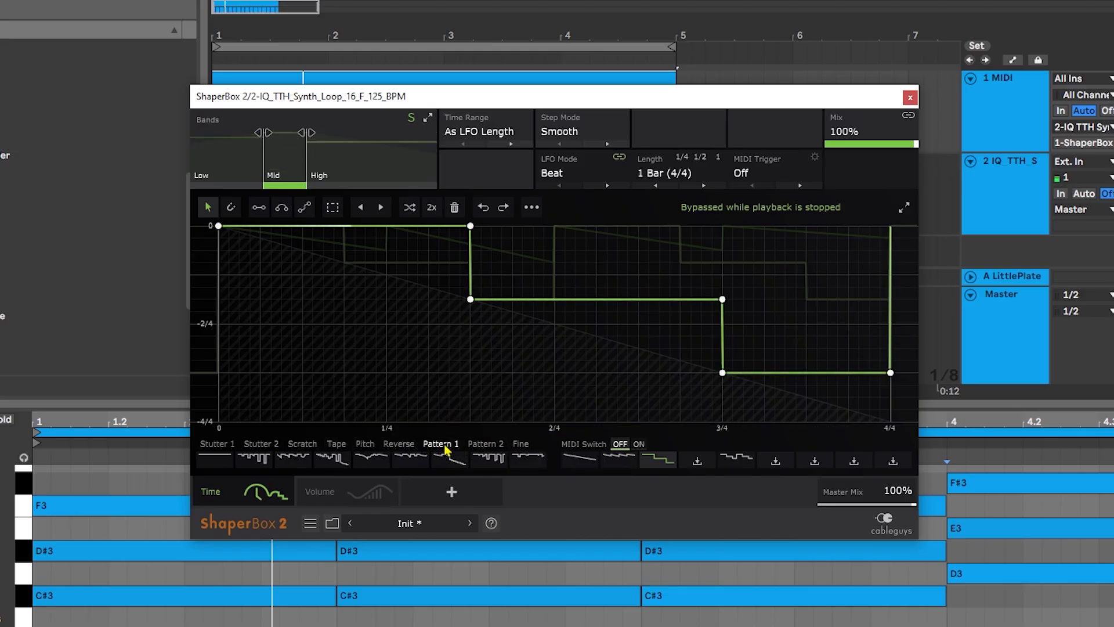
click(318, 461)
key(space)
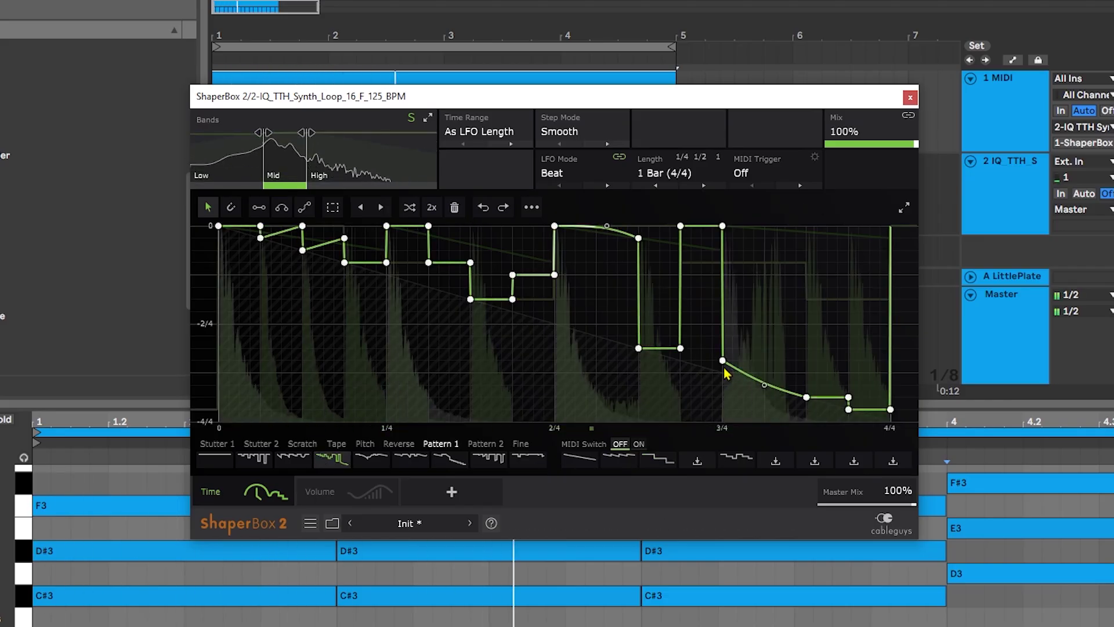
Lower the 3/4 node and straighten the drop after it into a linear slope
drag(724, 369, 723, 369)
key(space)
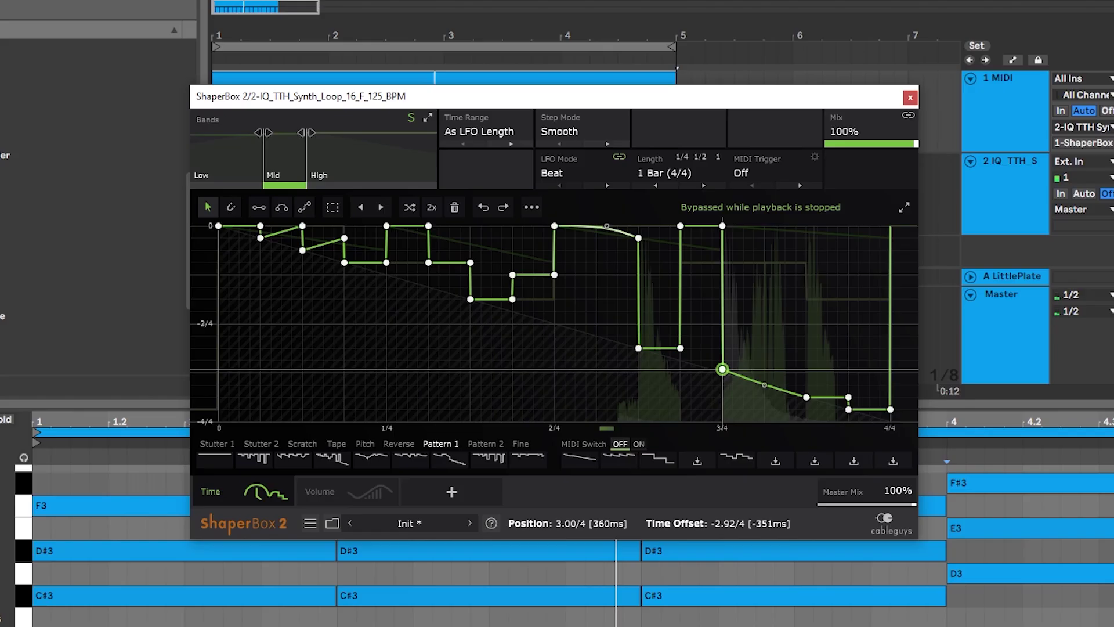
drag(722, 369, 722, 373)
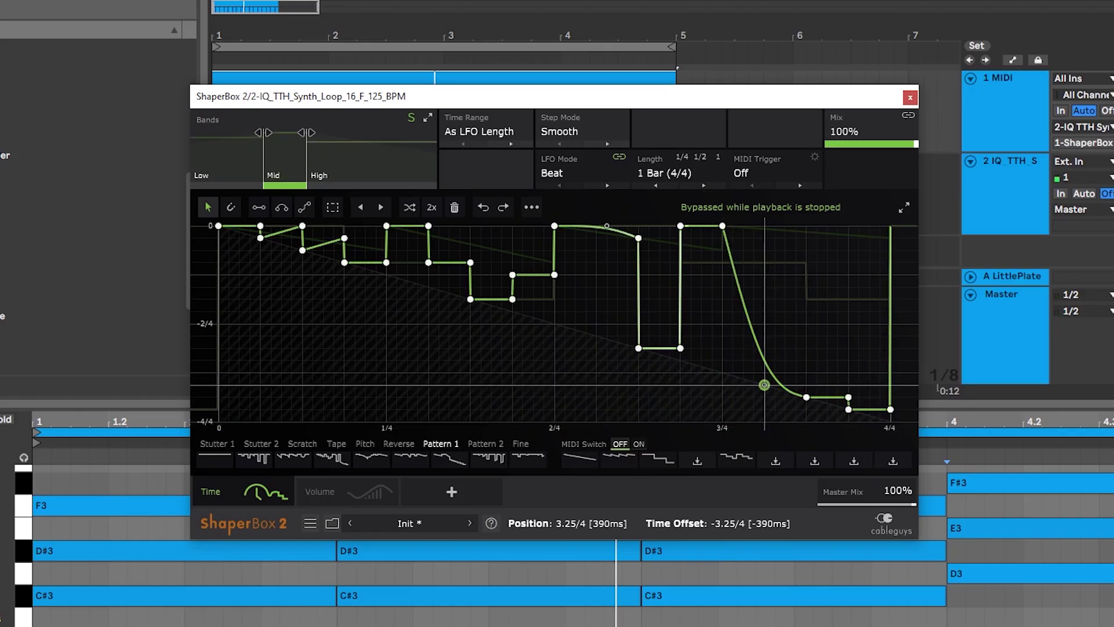
double_click(764, 385)
key(space)
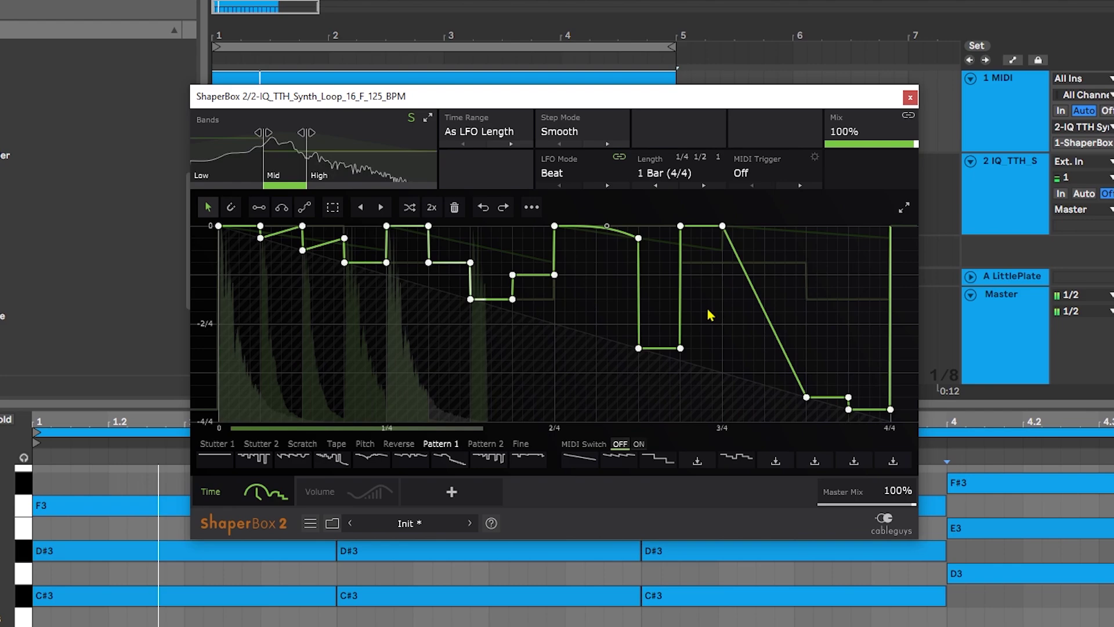
key(space)
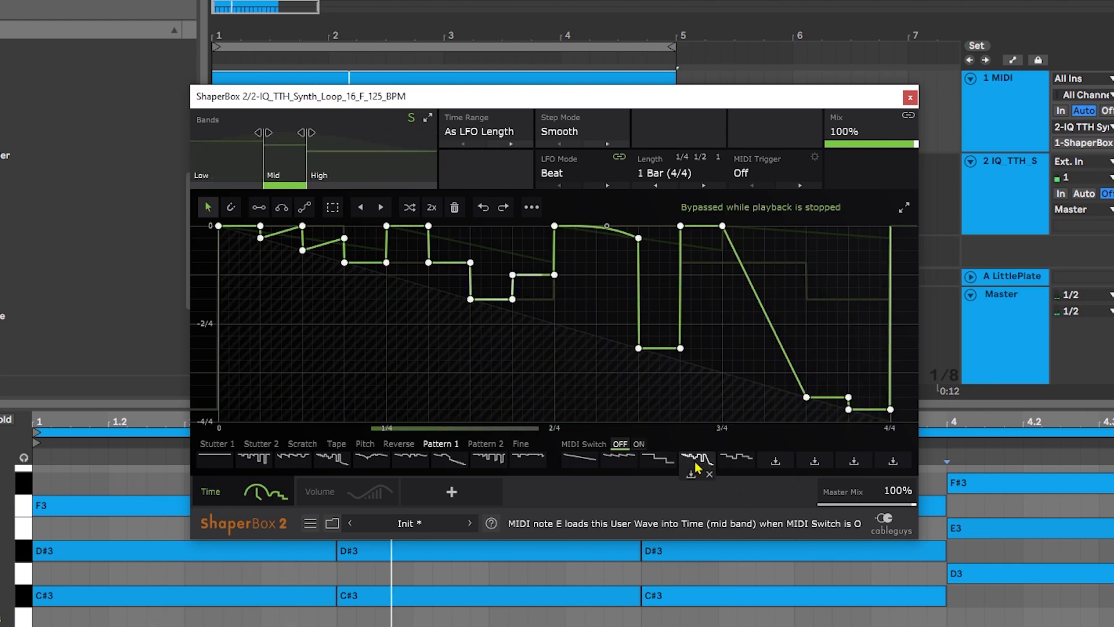
Audition the High band, then give it the Tape category's Slow & fast curve
mouse_move(327, 160)
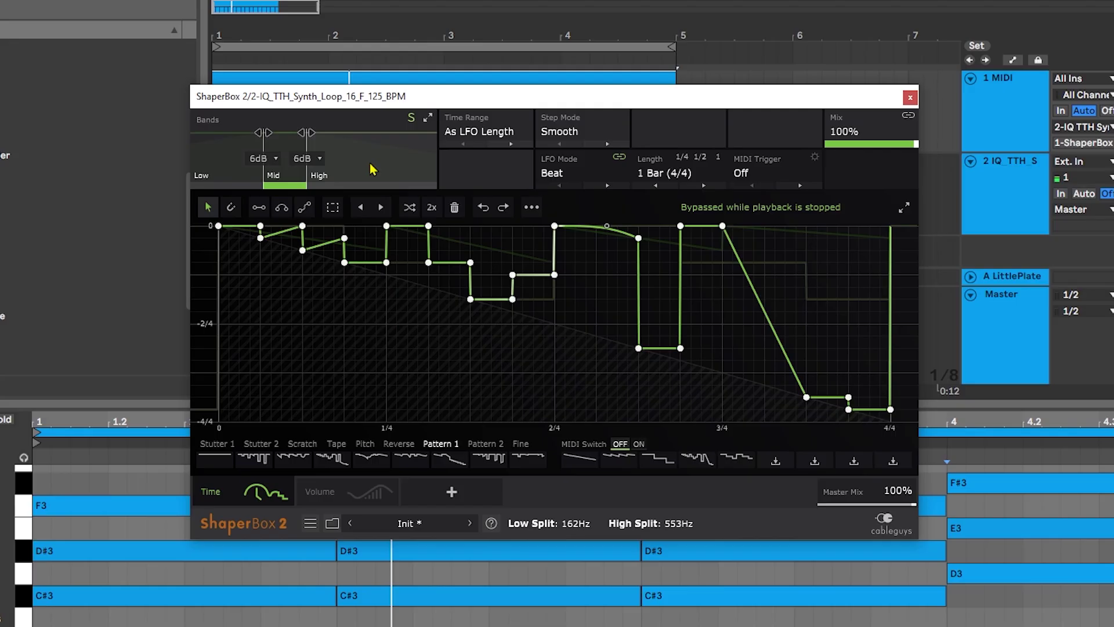
key(space)
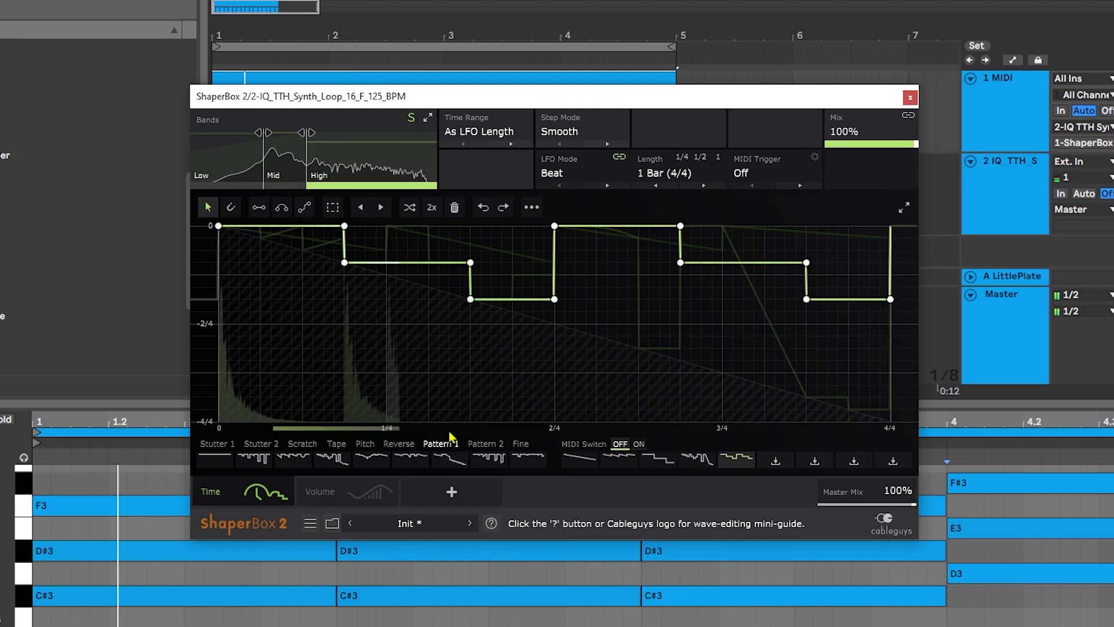
key(space)
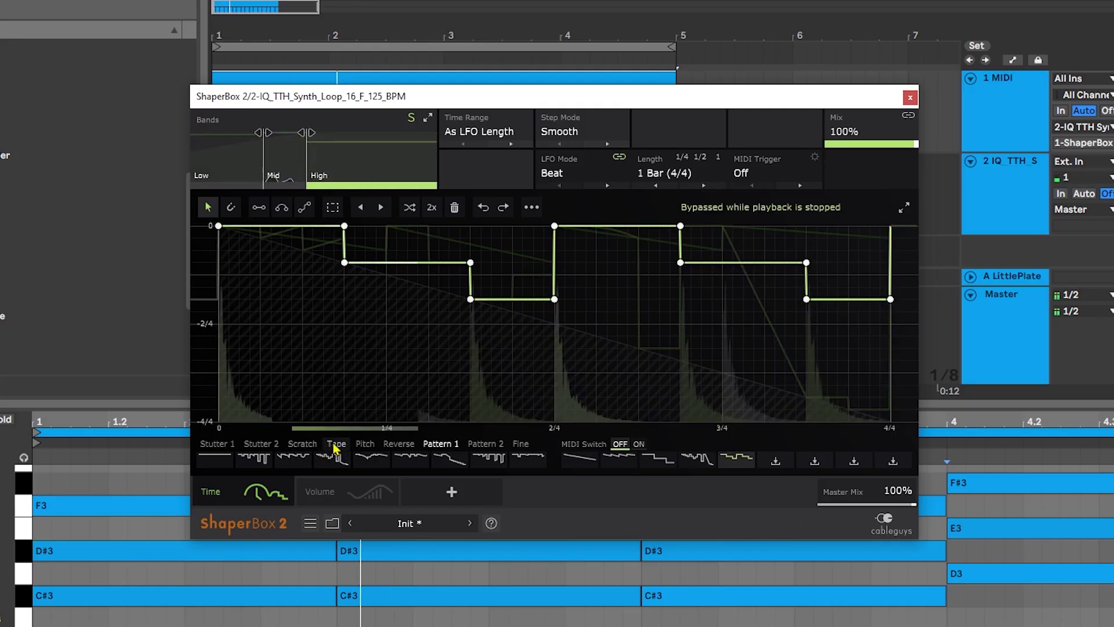
click(335, 445)
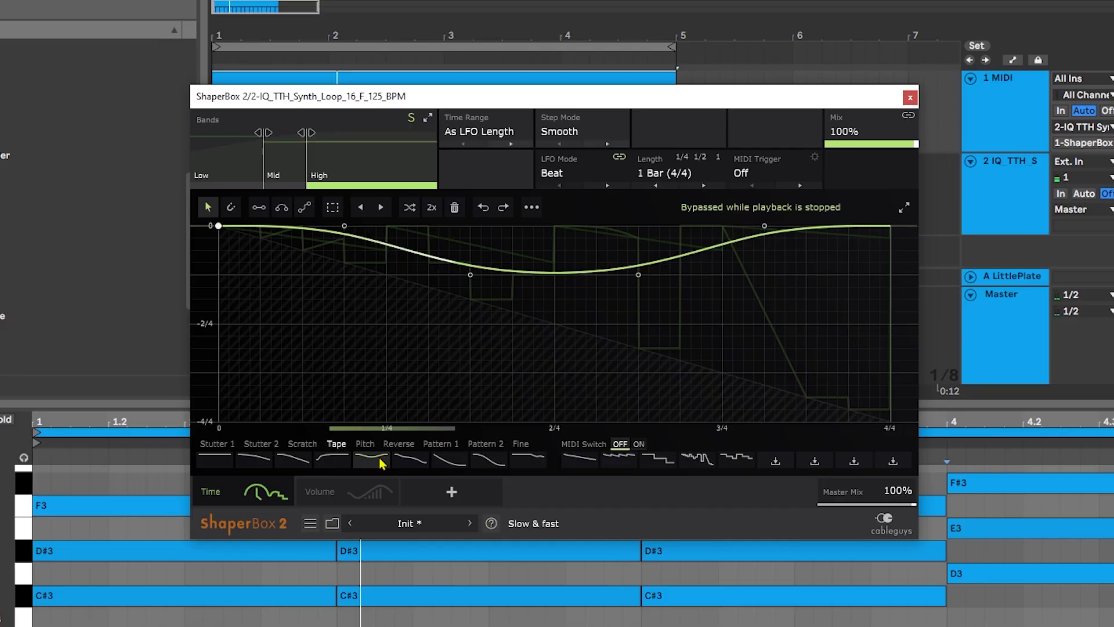
key(space)
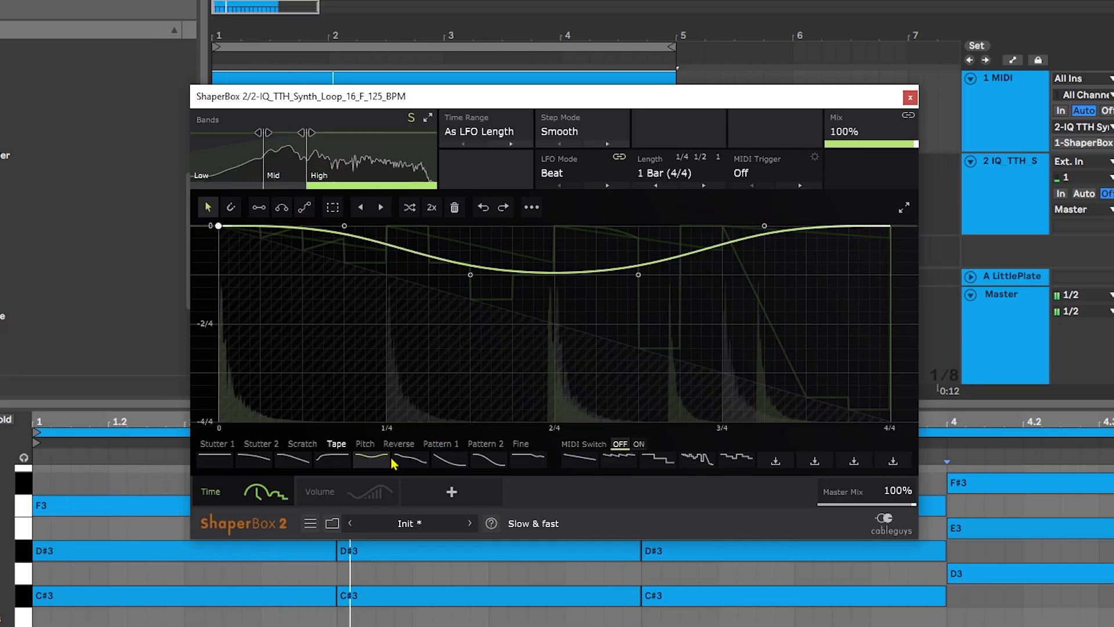
Store the Slow & fast curve as a user wave on F# and enable MIDI Switch
key(space)
click(775, 461)
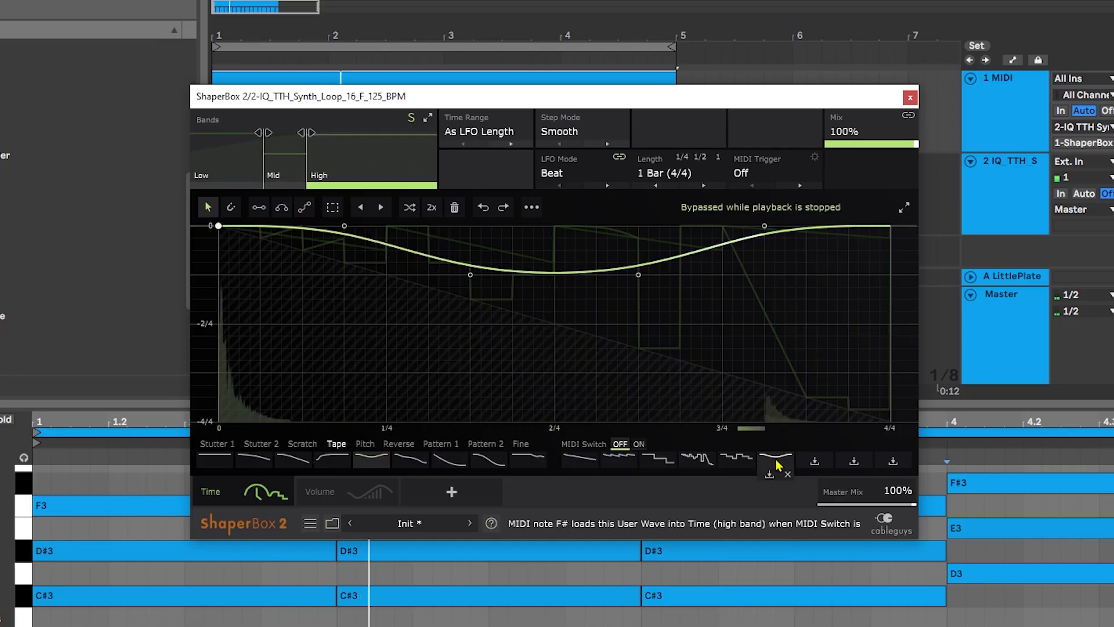
click(639, 444)
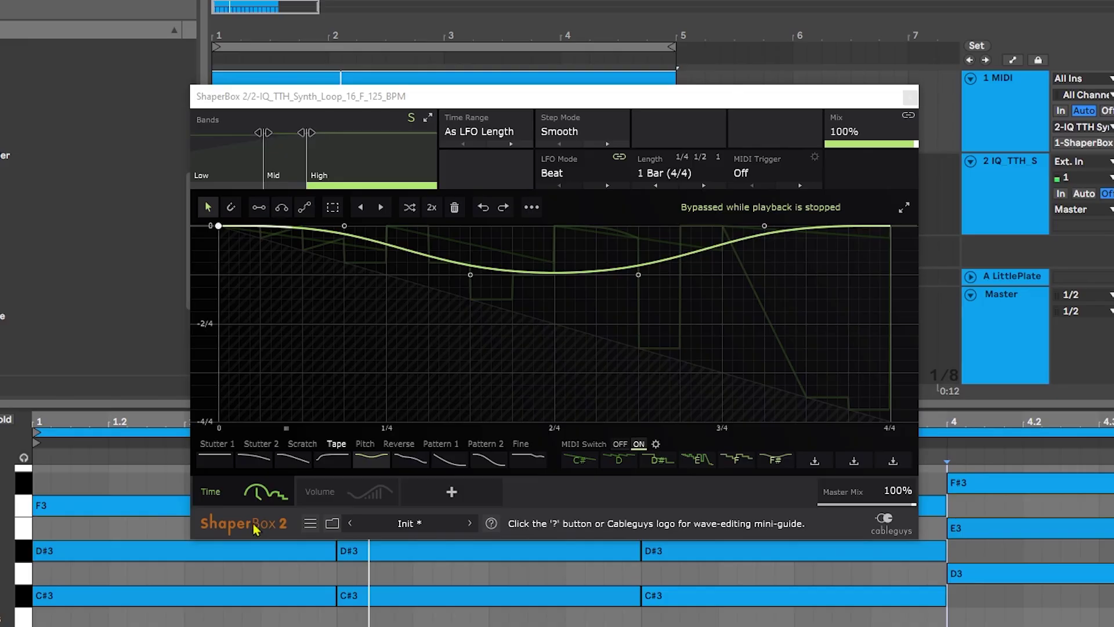
Check the piano roll behind the plugin, then play the clip to hear MIDI-switched waves
drag(522, 96, 326, 2)
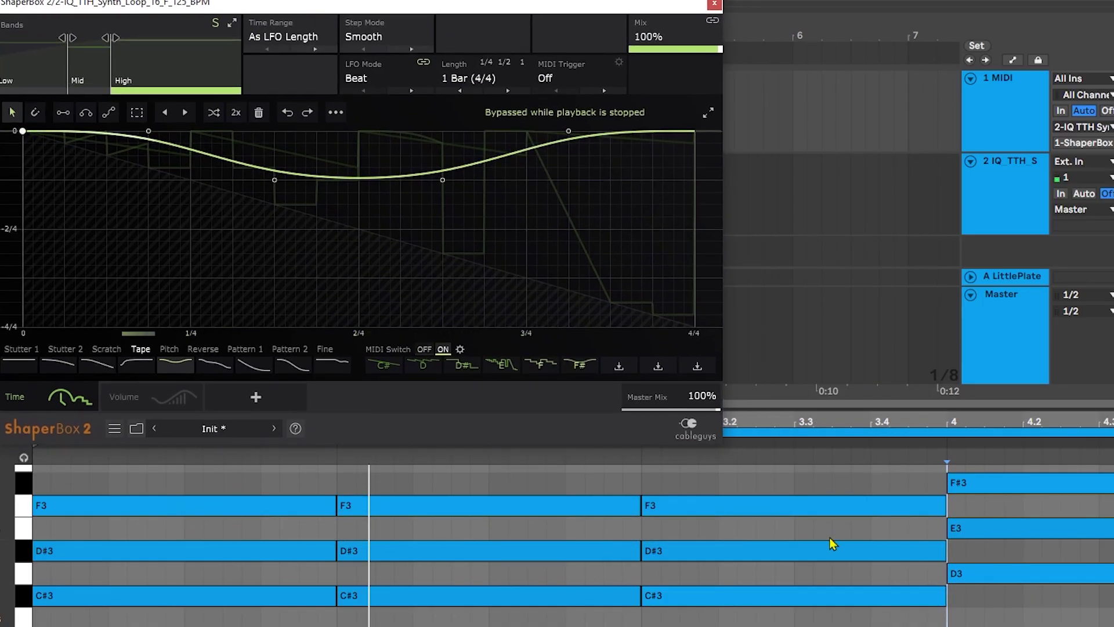
drag(513, 4, 691, 90)
key(space)
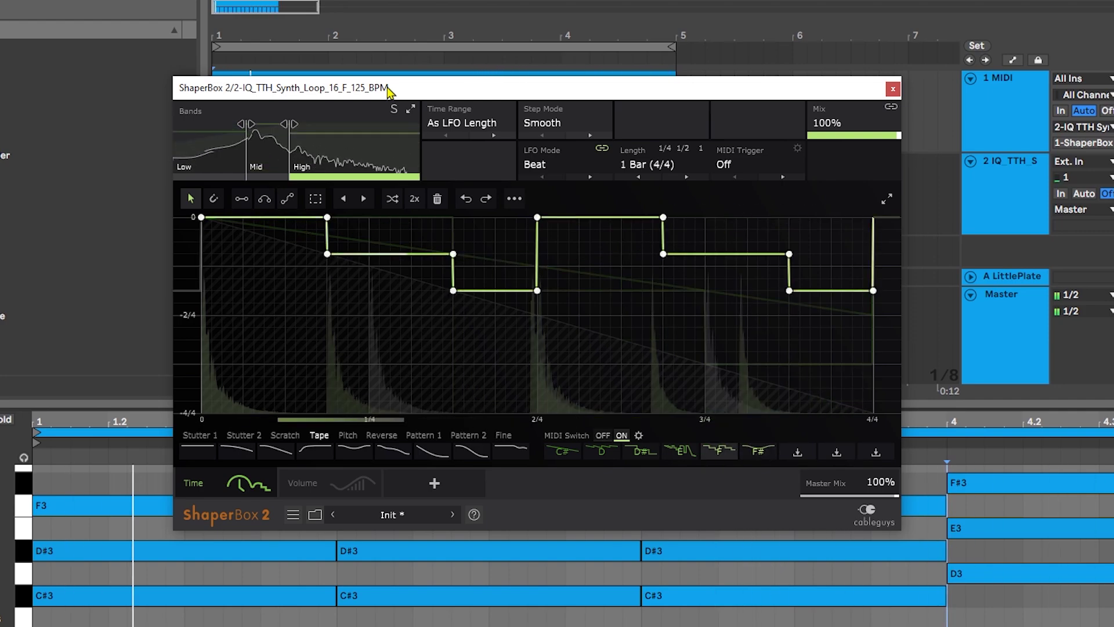
key(space)
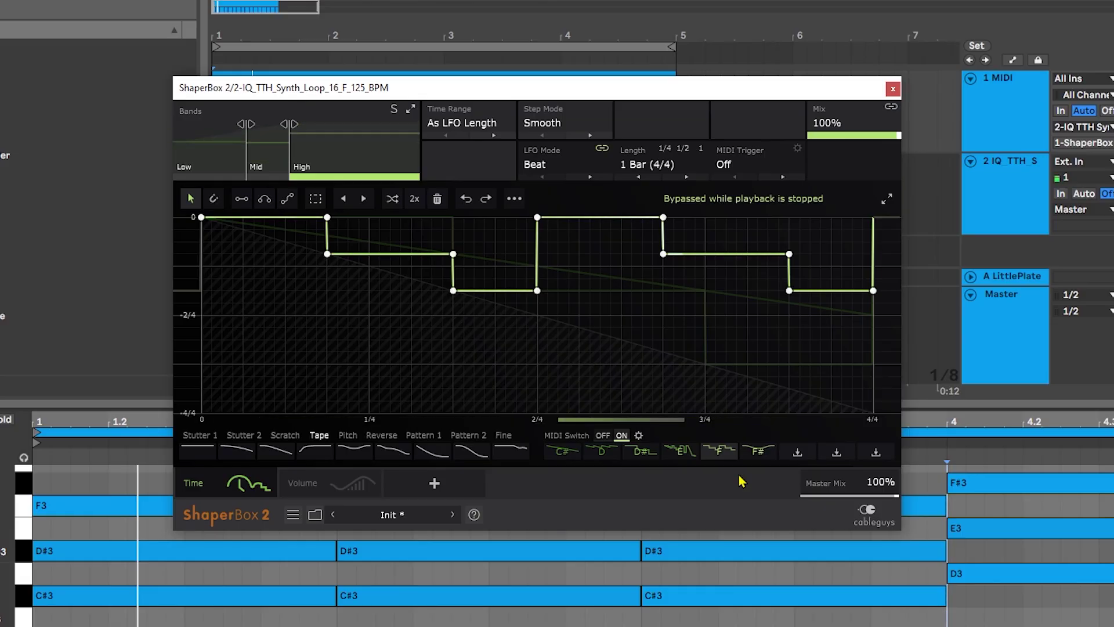
Open the Volume shaper with its band spectrum enlarged and start playback
click(306, 488)
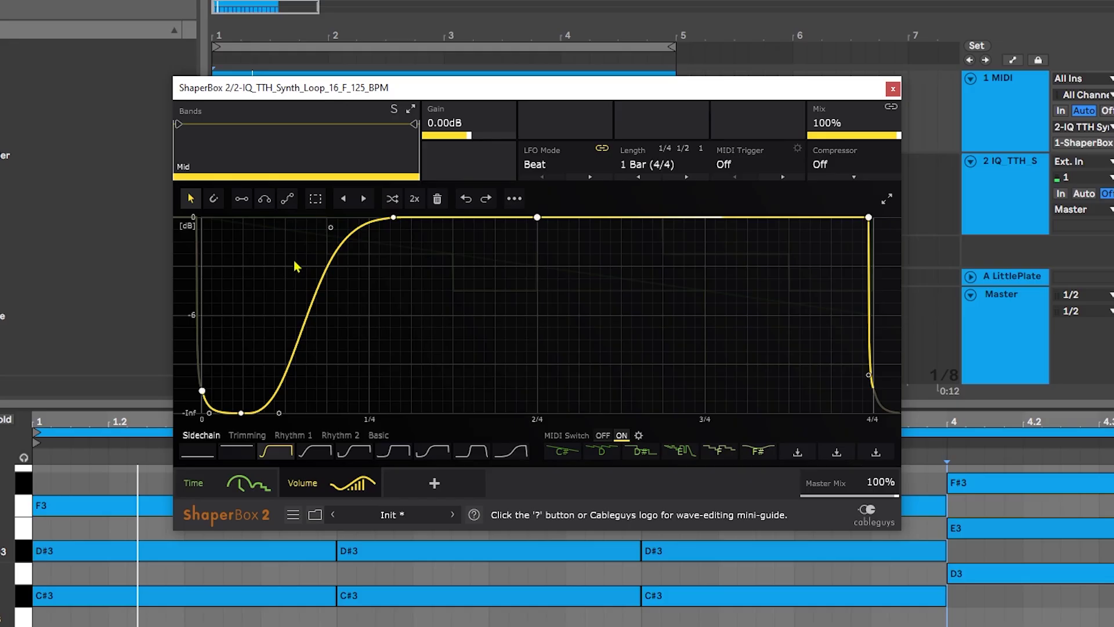
click(412, 110)
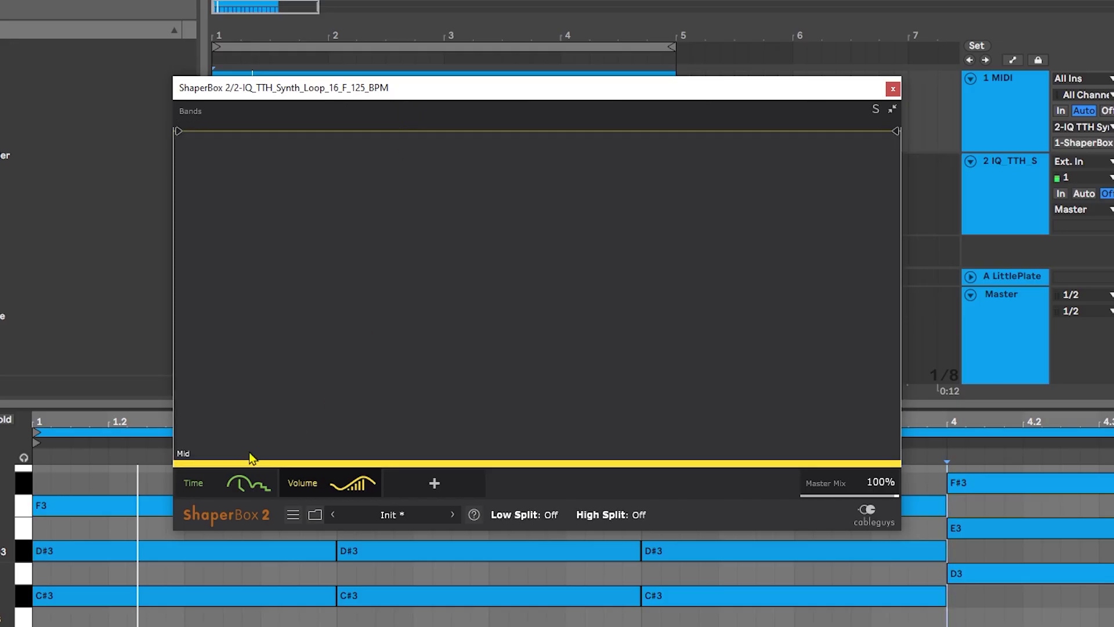
mouse_move(250, 483)
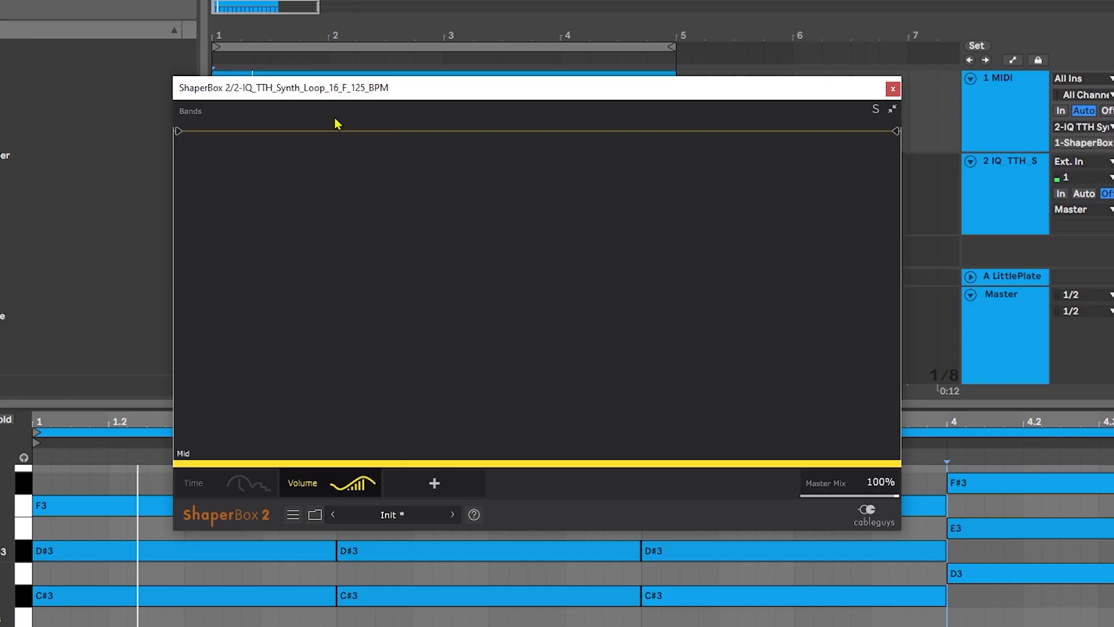
key(space)
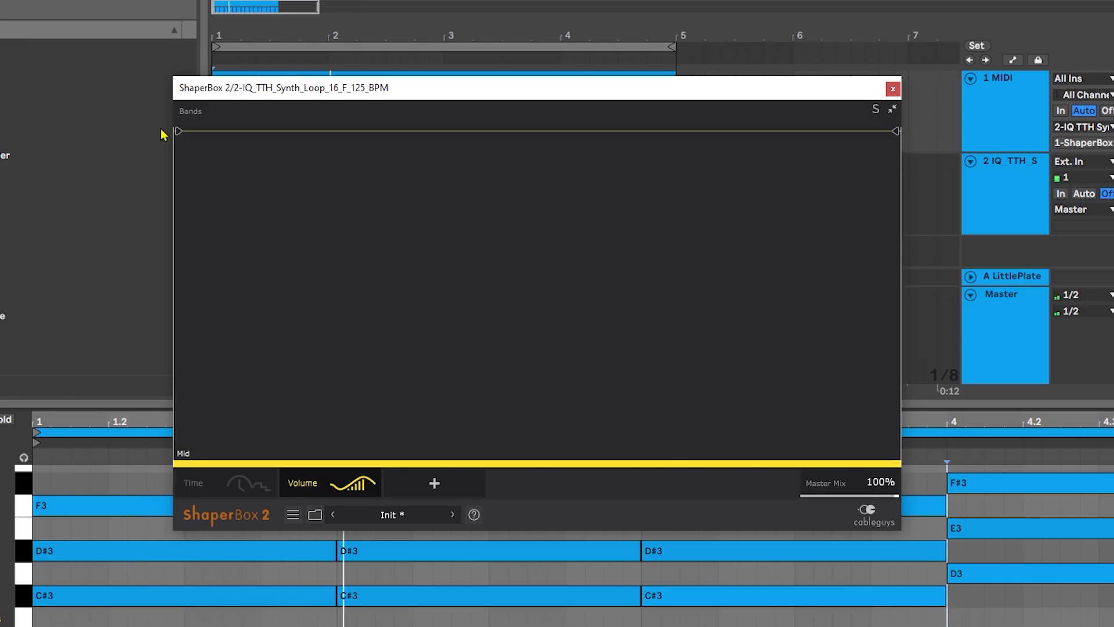
Drag the band handles to form Low, Mid and High bands near 148 Hz and 555 Hz
drag(179, 133, 372, 131)
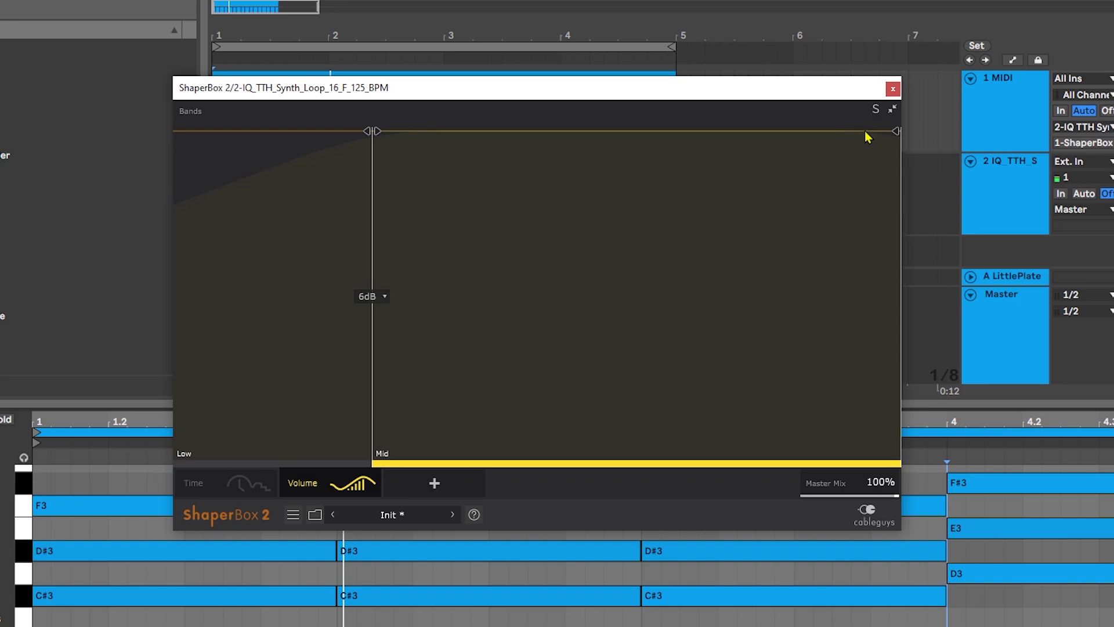
drag(895, 133, 518, 132)
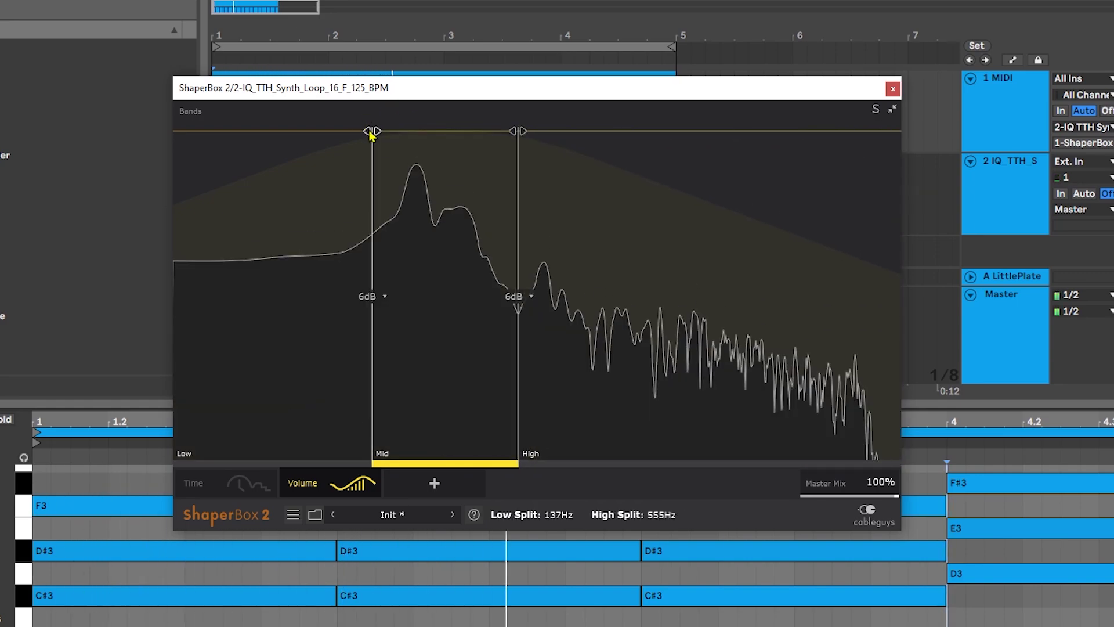
drag(373, 131, 383, 134)
key(space)
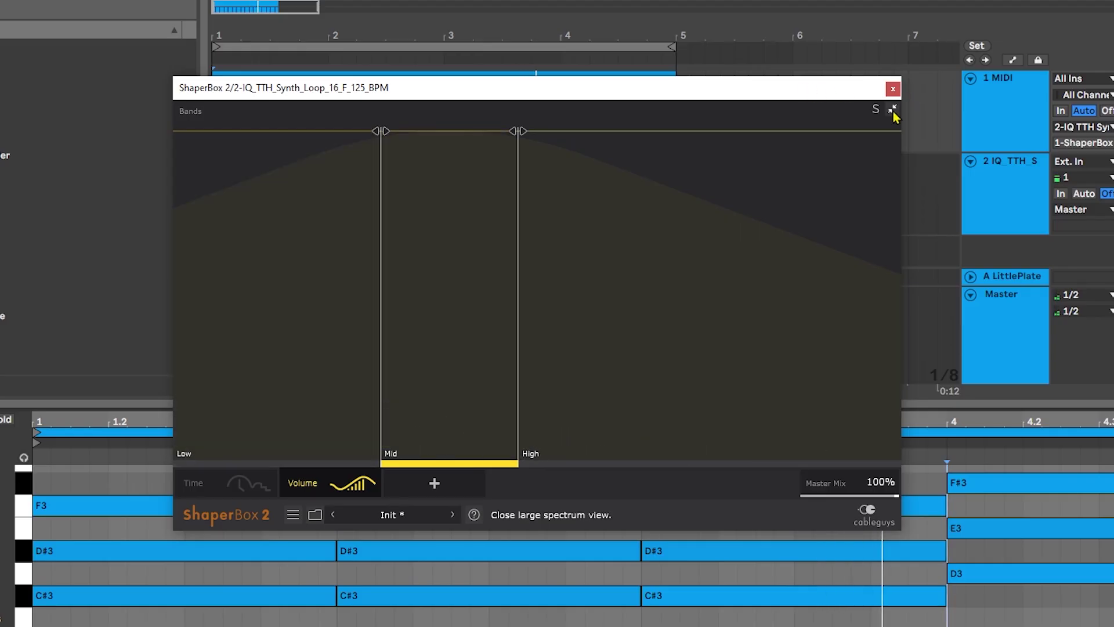
click(894, 109)
mouse_move(294, 484)
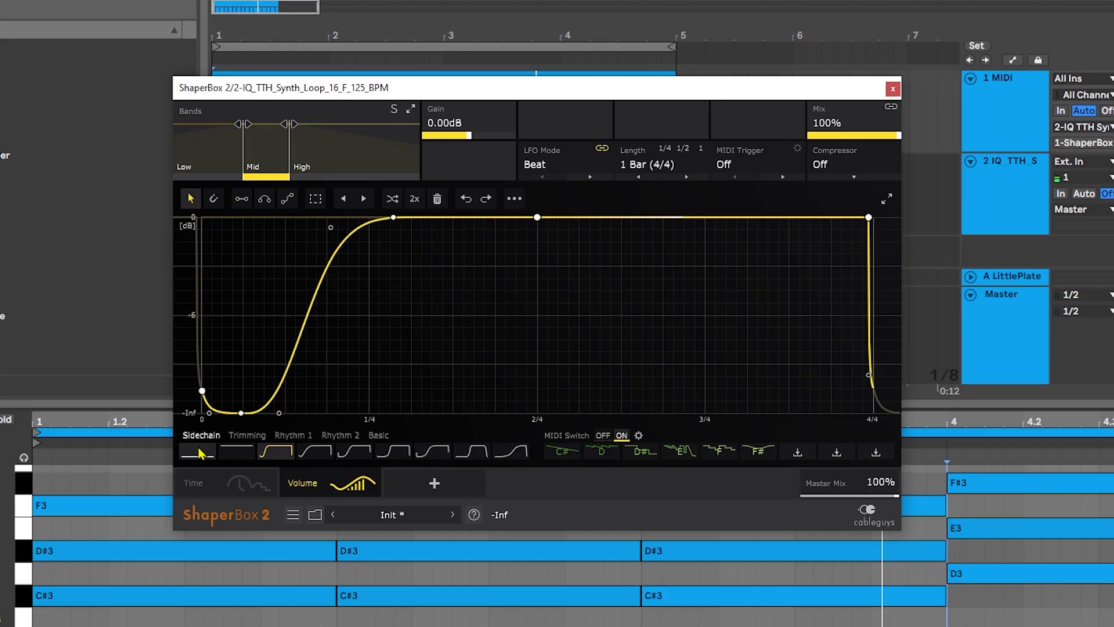
Clear the volume curve and lower the High band's volume slightly
click(437, 199)
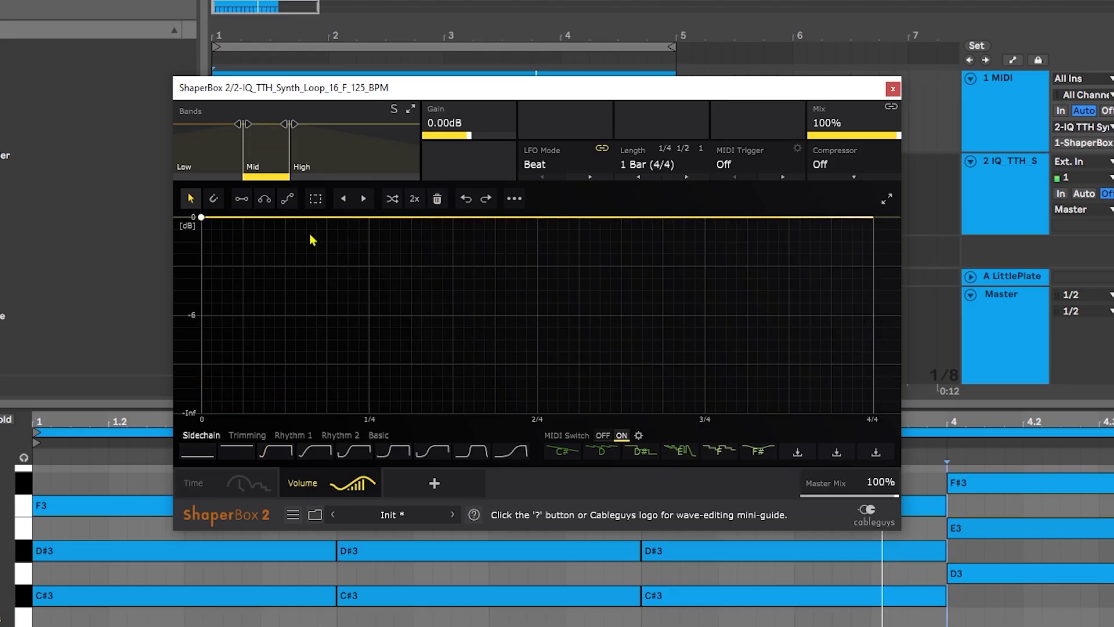
click(343, 158)
mouse_move(203, 220)
mouse_down()
mouse_move(200, 239)
mouse_move(200, 230)
mouse_up()
click(264, 159)
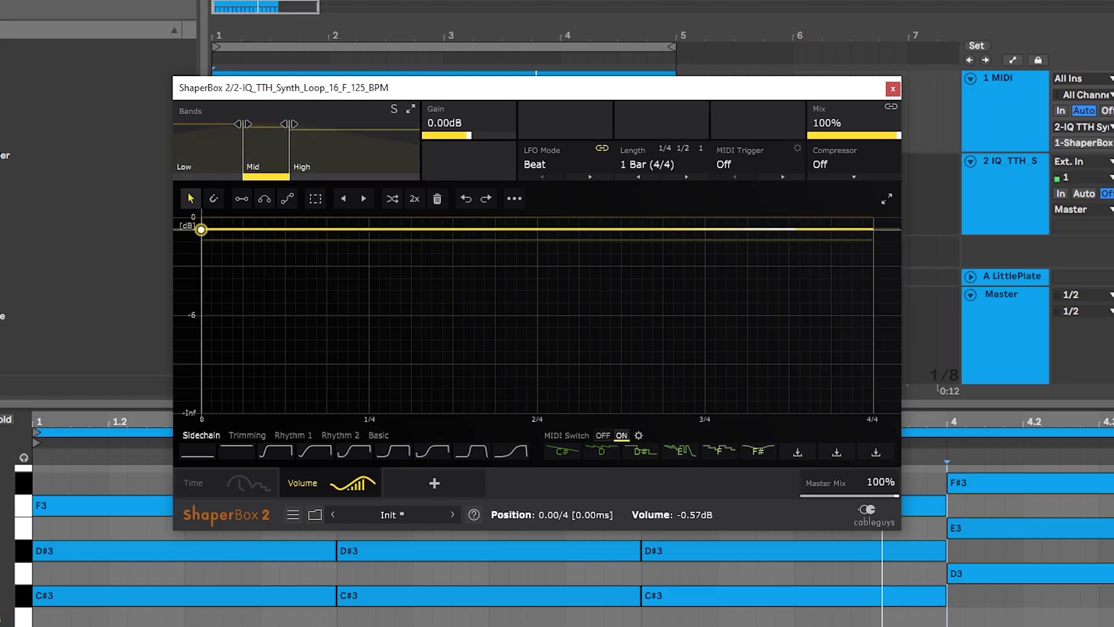
click(351, 164)
key(space)
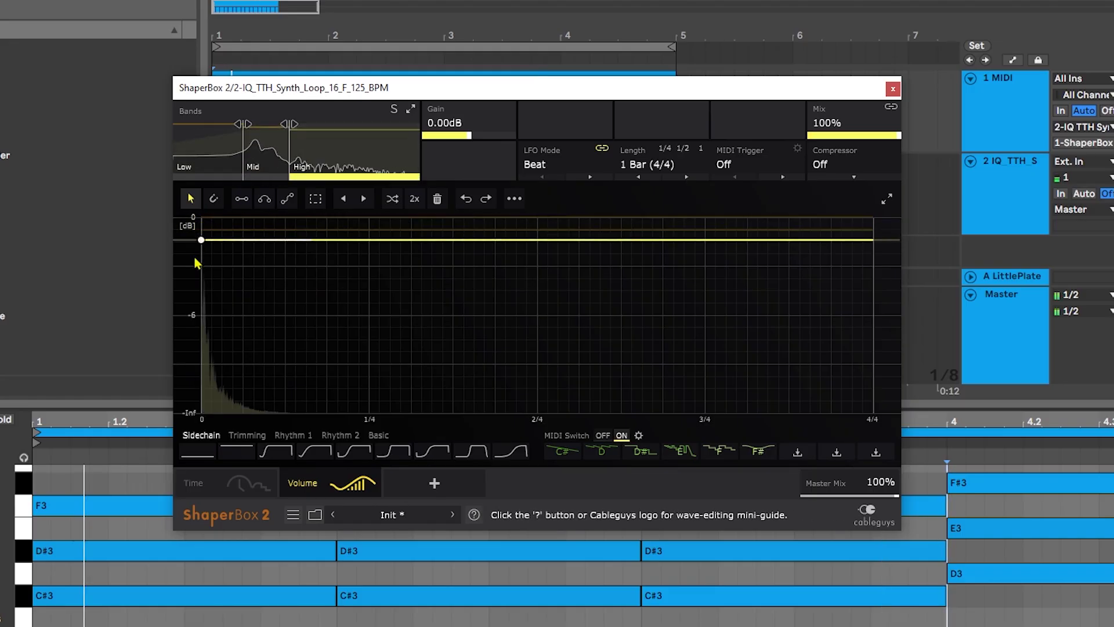
Solo the High band, turn High and Mid down further, then bring up the shaper list
click(394, 108)
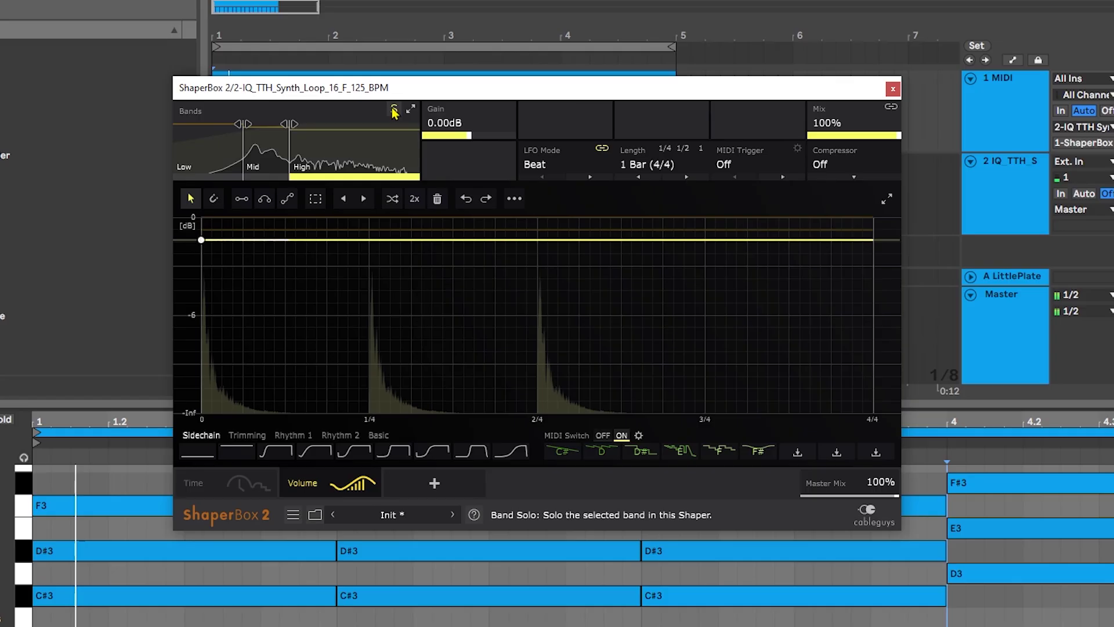
drag(201, 240, 201, 265)
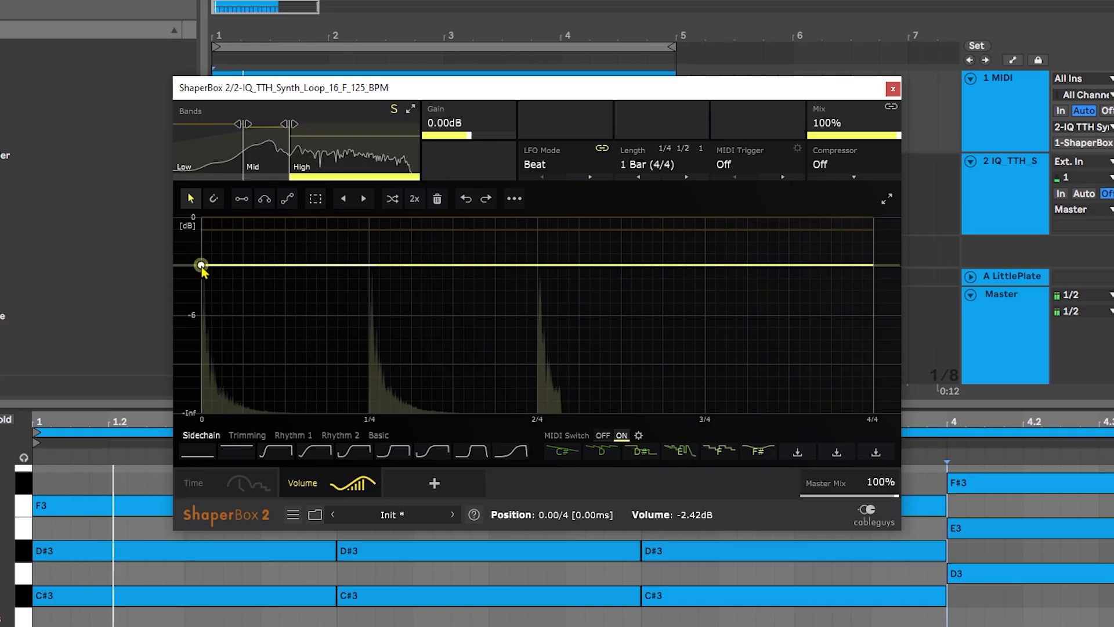
click(262, 153)
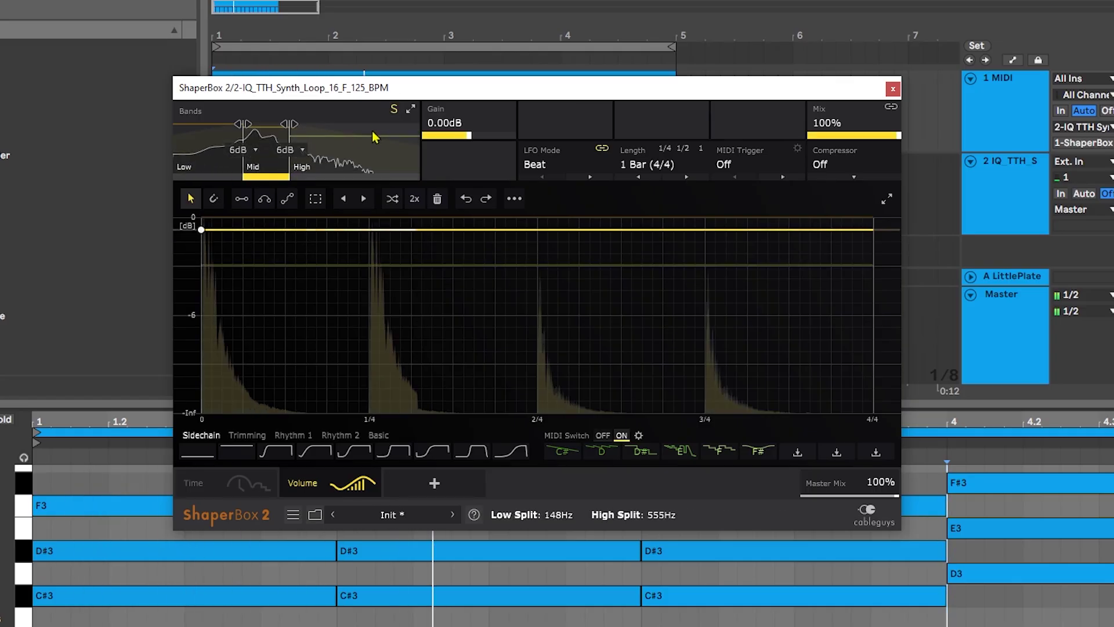
drag(201, 229, 201, 253)
click(210, 162)
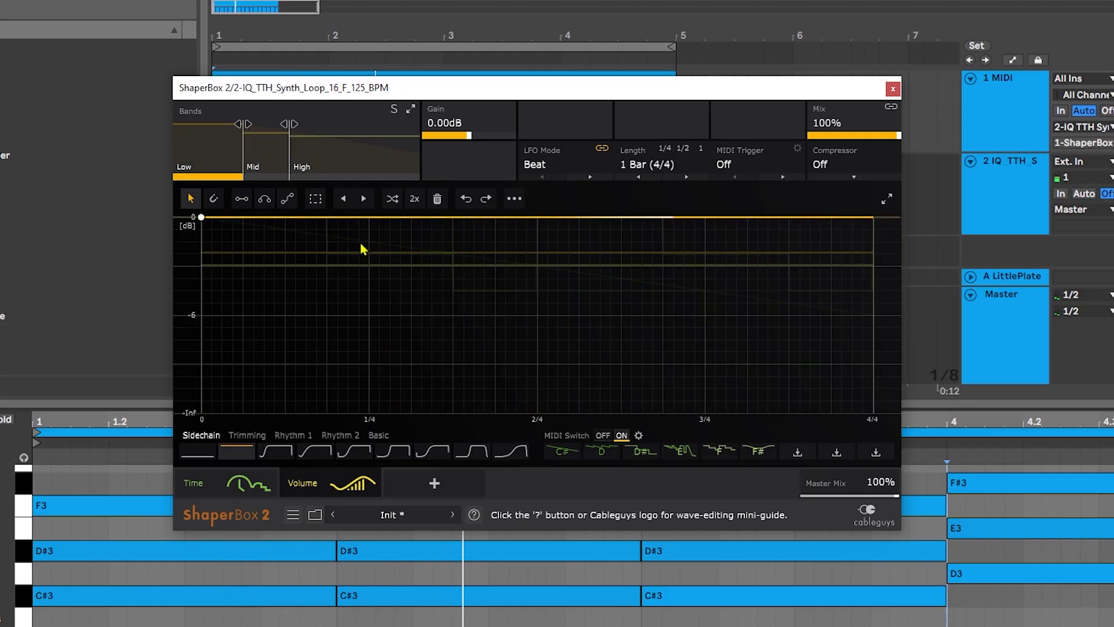
click(434, 485)
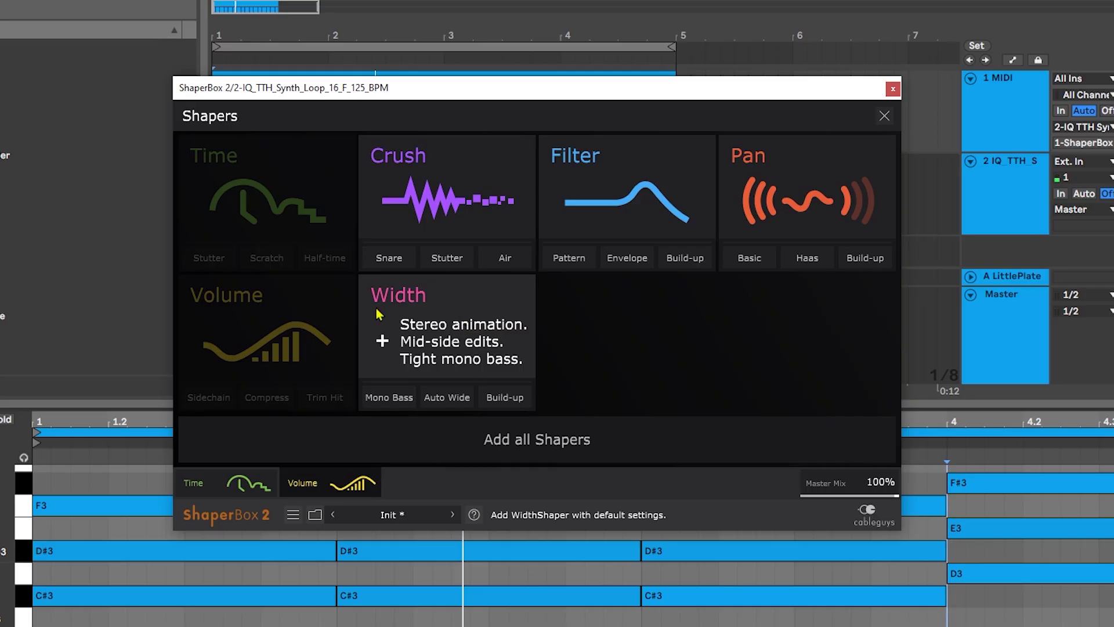
Add the Pan shaper and drag its band markers to split at 159 Hz and 551 Hz
click(800, 181)
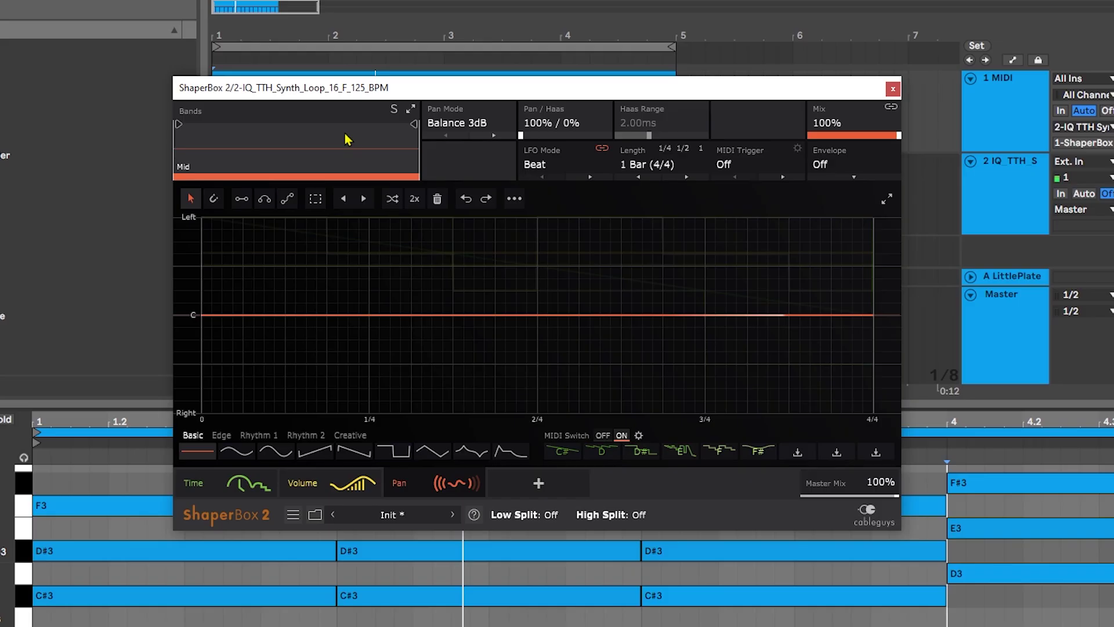
click(410, 109)
mouse_move(370, 489)
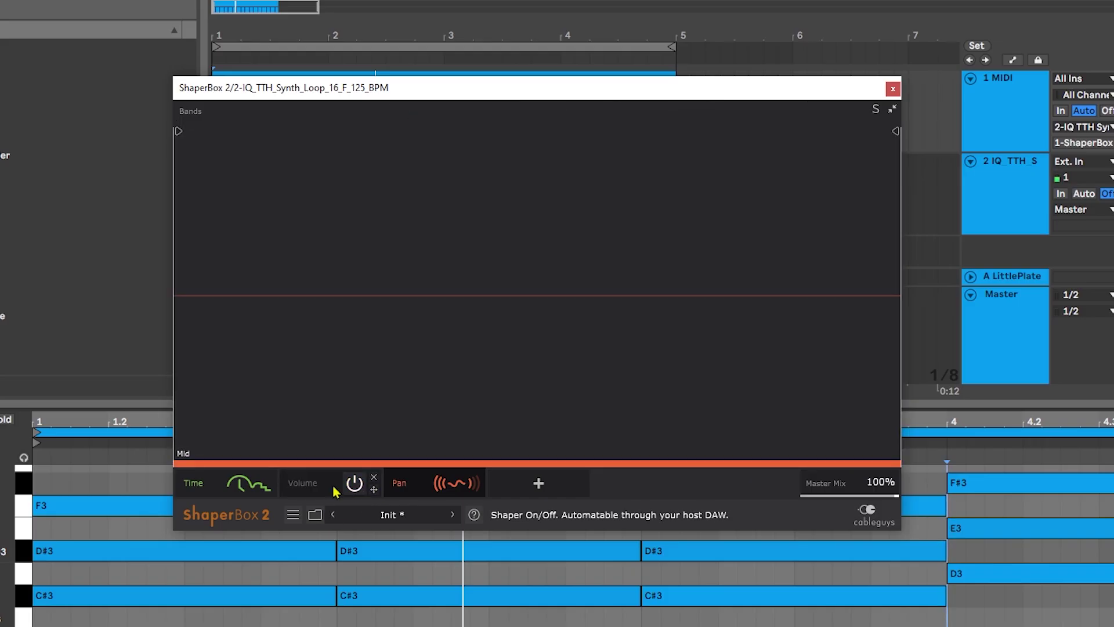
drag(178, 131, 387, 131)
drag(896, 132, 517, 132)
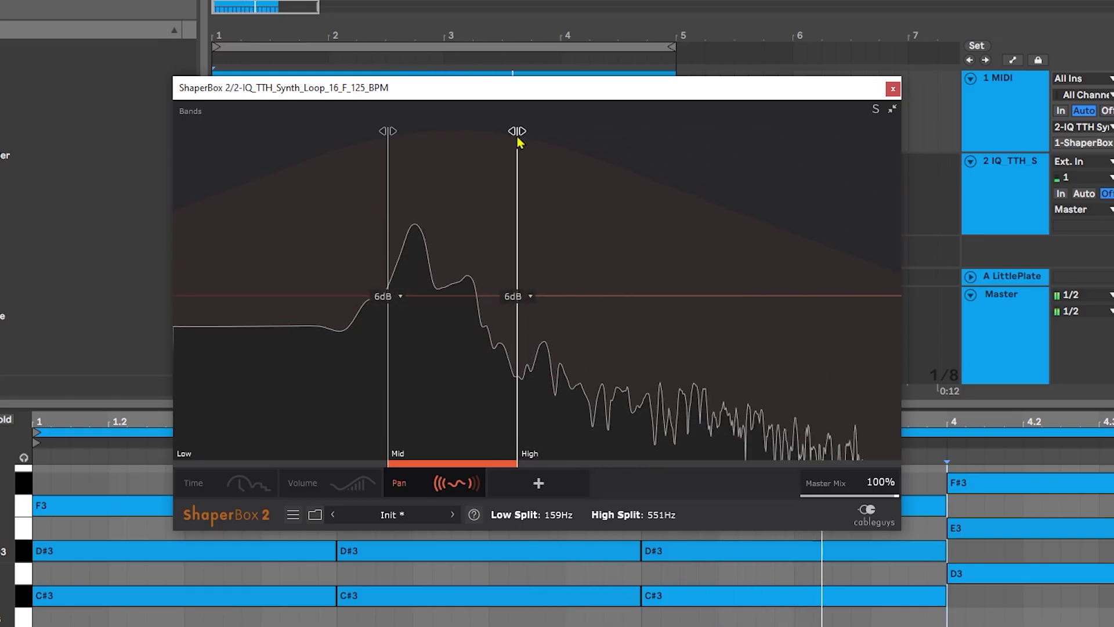
mouse_move(420, 492)
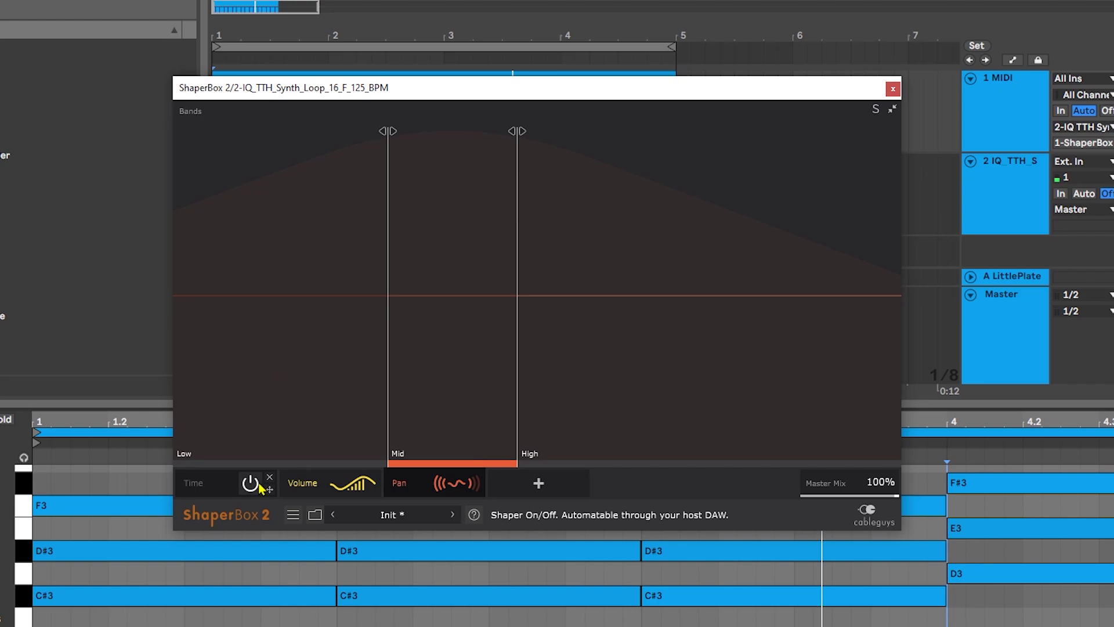
click(894, 110)
click(347, 160)
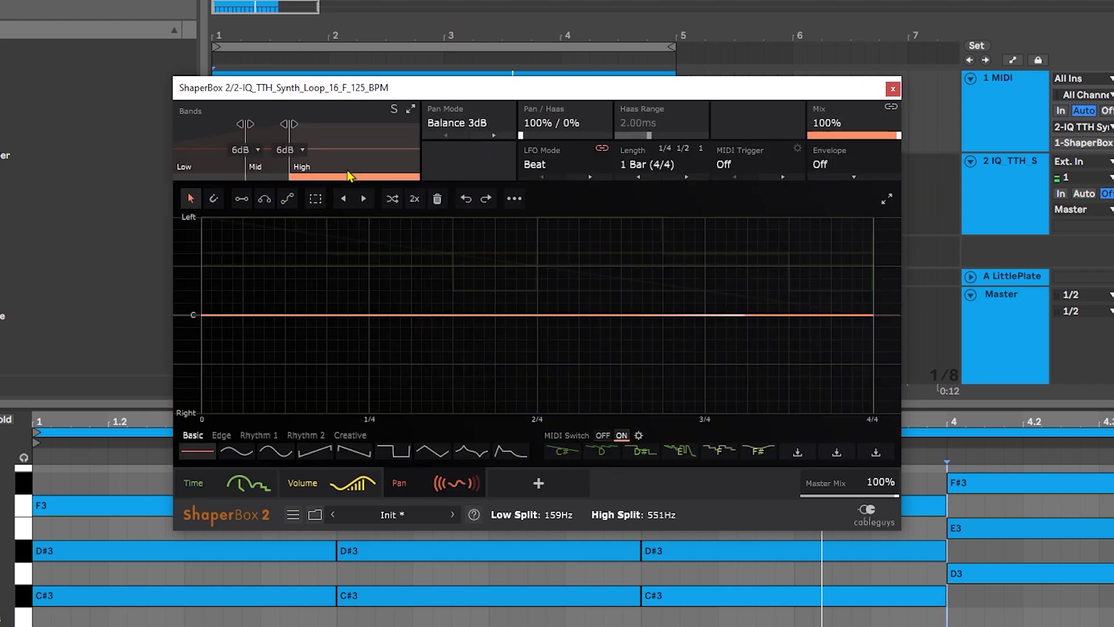
Pan the High band toward the right and play back to hear the band panning
mouse_move(202, 315)
mouse_down()
mouse_move(201, 334)
mouse_move(200, 293)
mouse_move(202, 340)
mouse_up()
click(267, 163)
click(348, 168)
key(space)
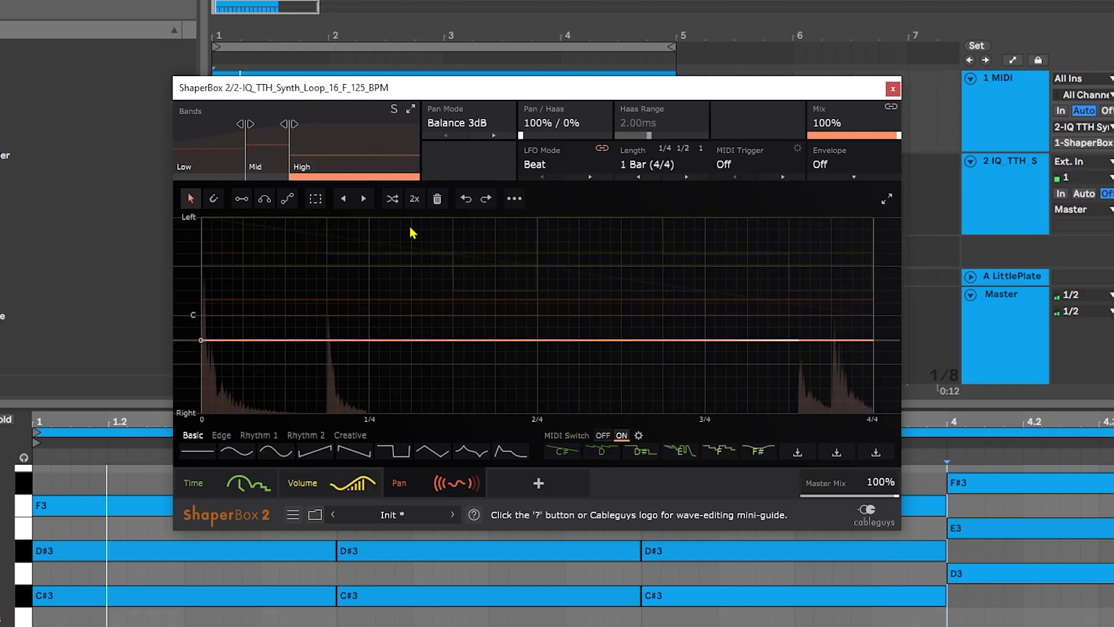
mouse_move(399, 153)
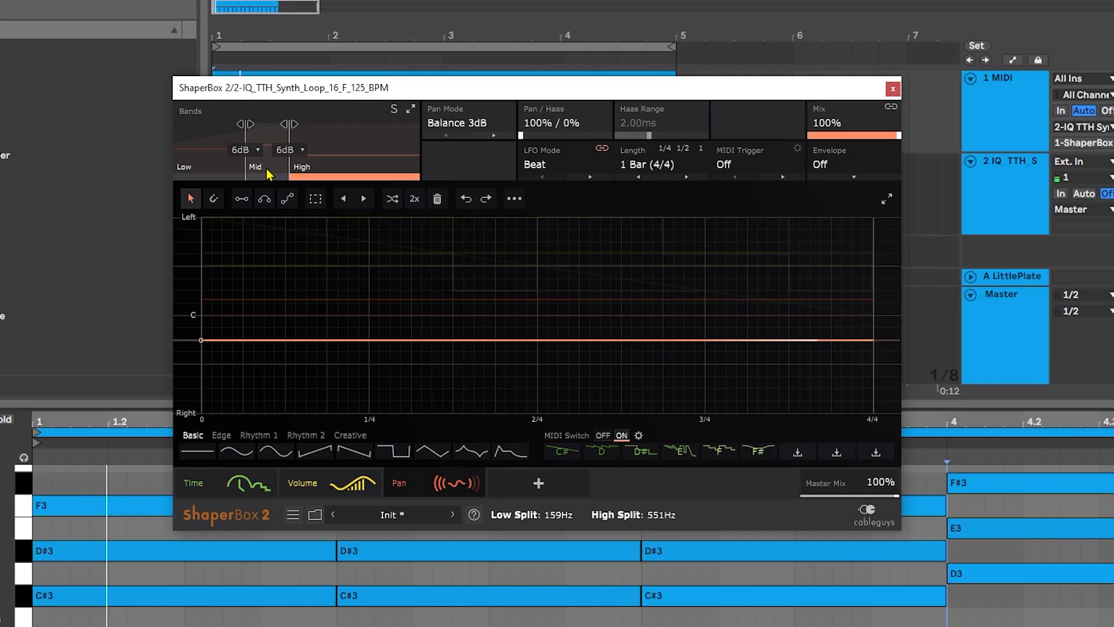
Raise the High band's volume in the Volume shaper to about -1.1 dB
click(319, 484)
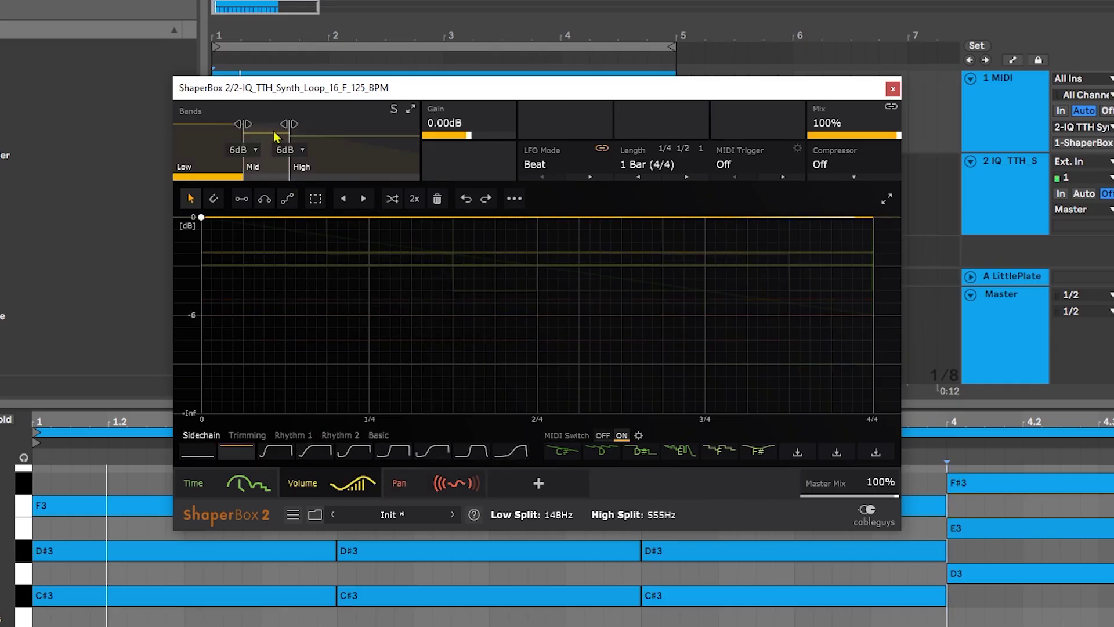
click(348, 168)
drag(201, 262, 203, 240)
key(space)
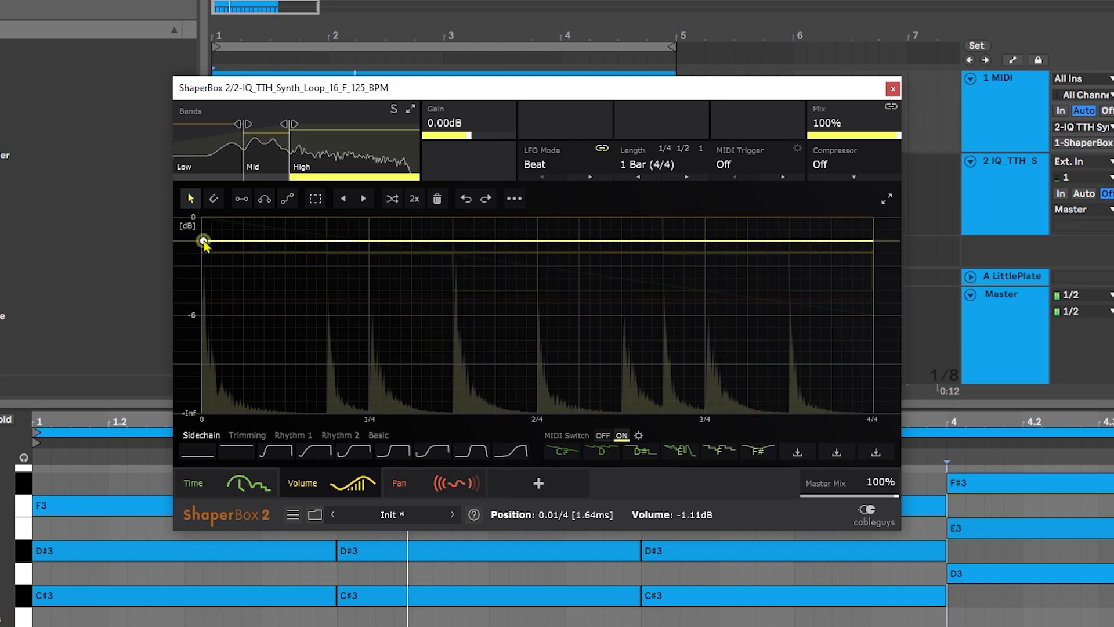
Pan the Mid band in the Pan shaper to about 27L
click(430, 483)
click(264, 158)
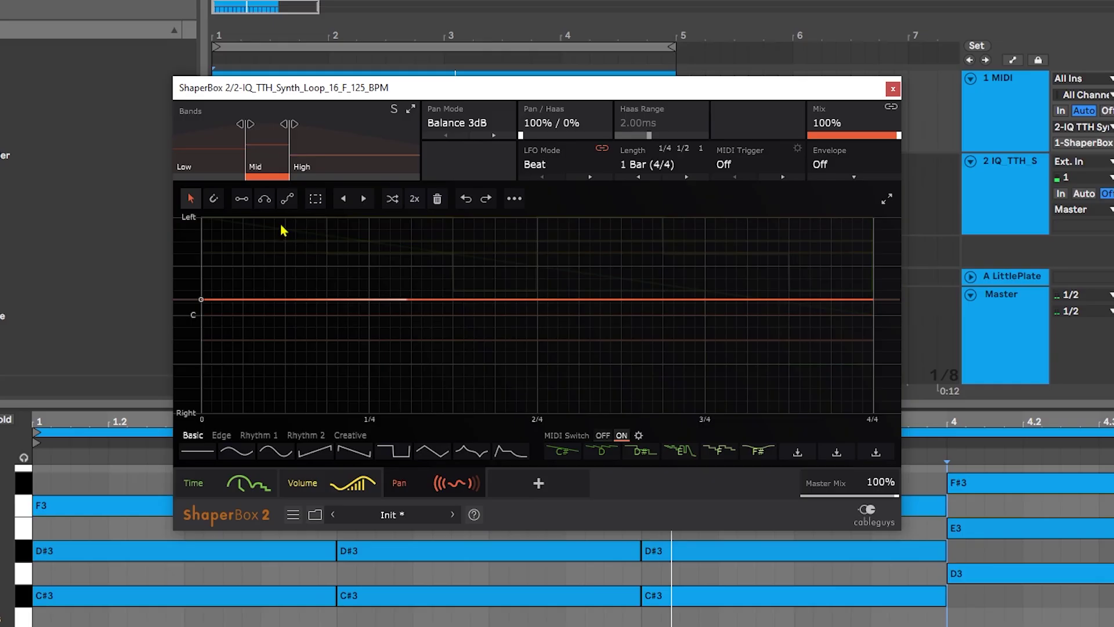
drag(200, 299, 200, 288)
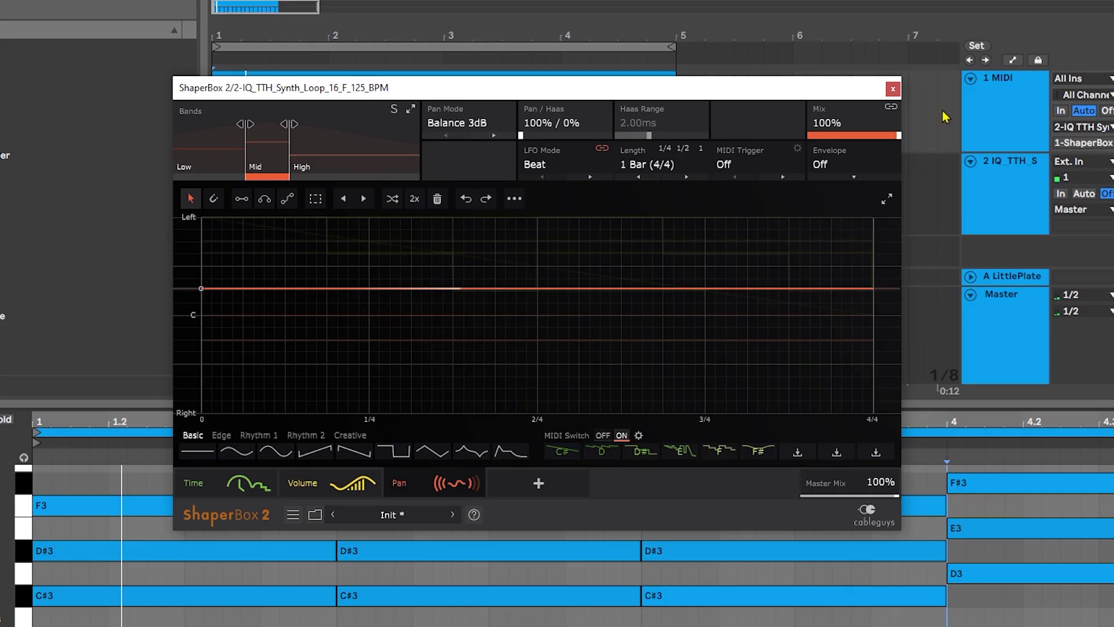
Play the synth loop track to audition the banded mix, then return to the Time shaper
click(1005, 204)
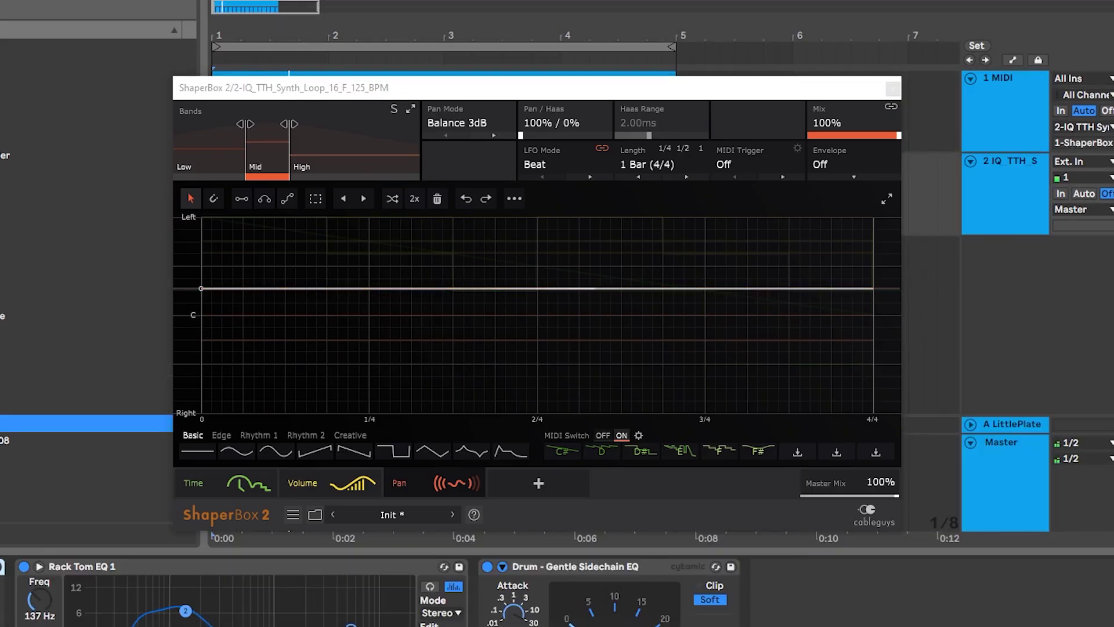
key(space)
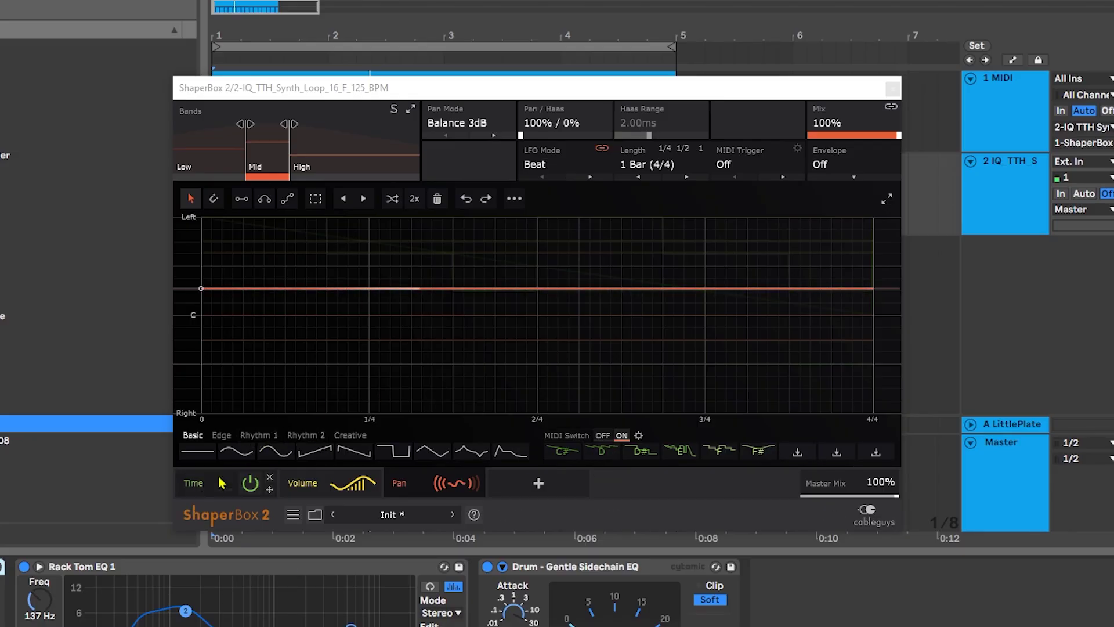
click(204, 489)
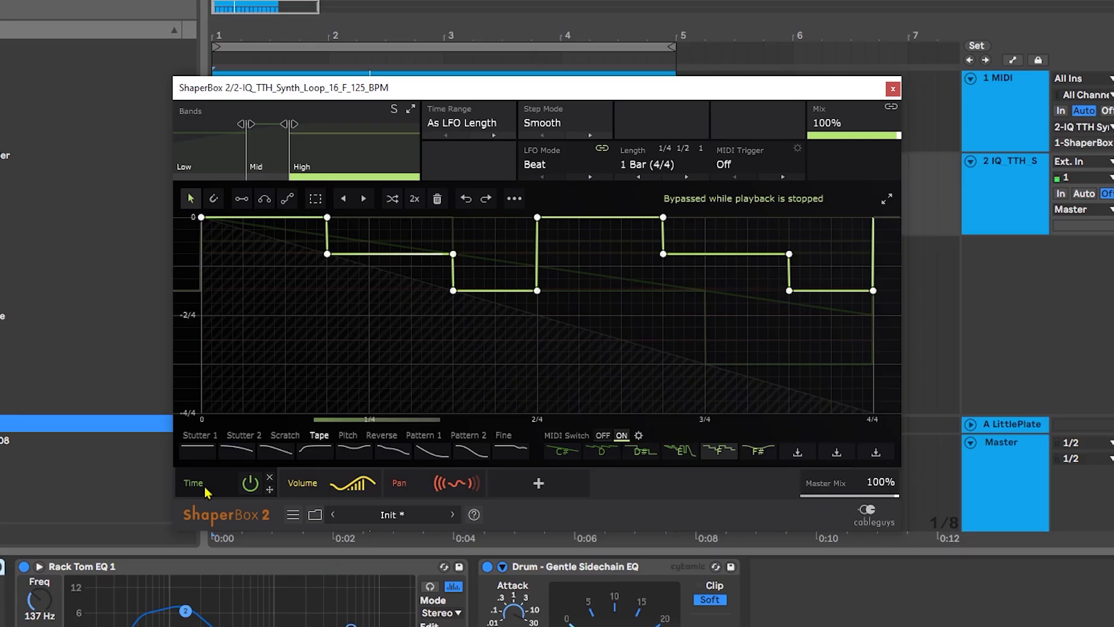